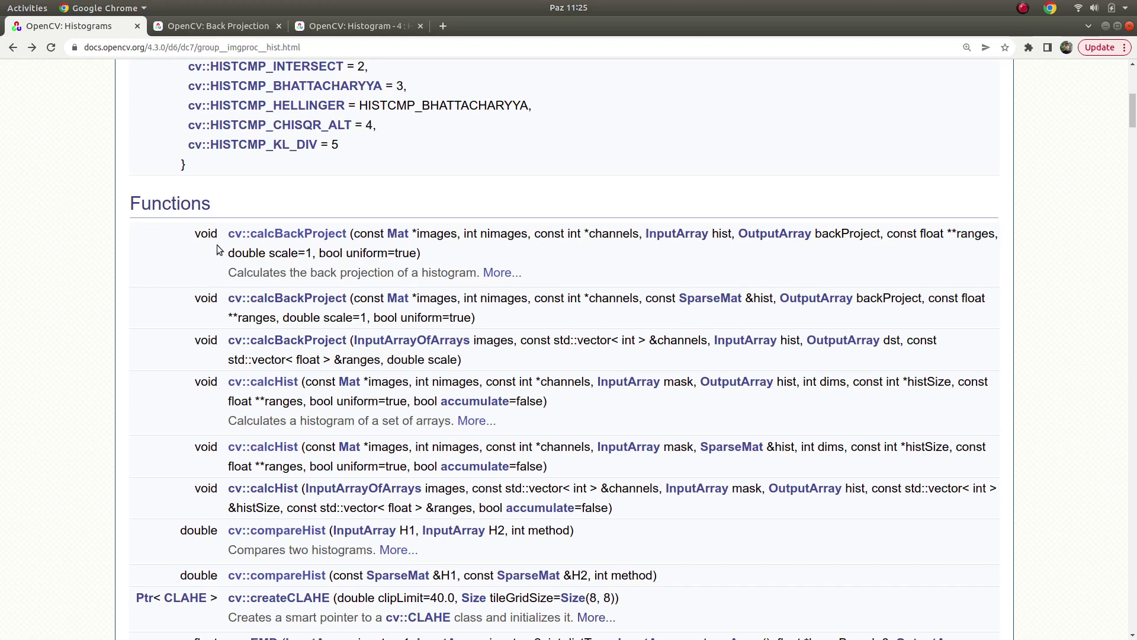
Read the calcBackProject() docs: its summary, the images, nimages and channels parameters, and the CamShift note.
left_click(294, 234)
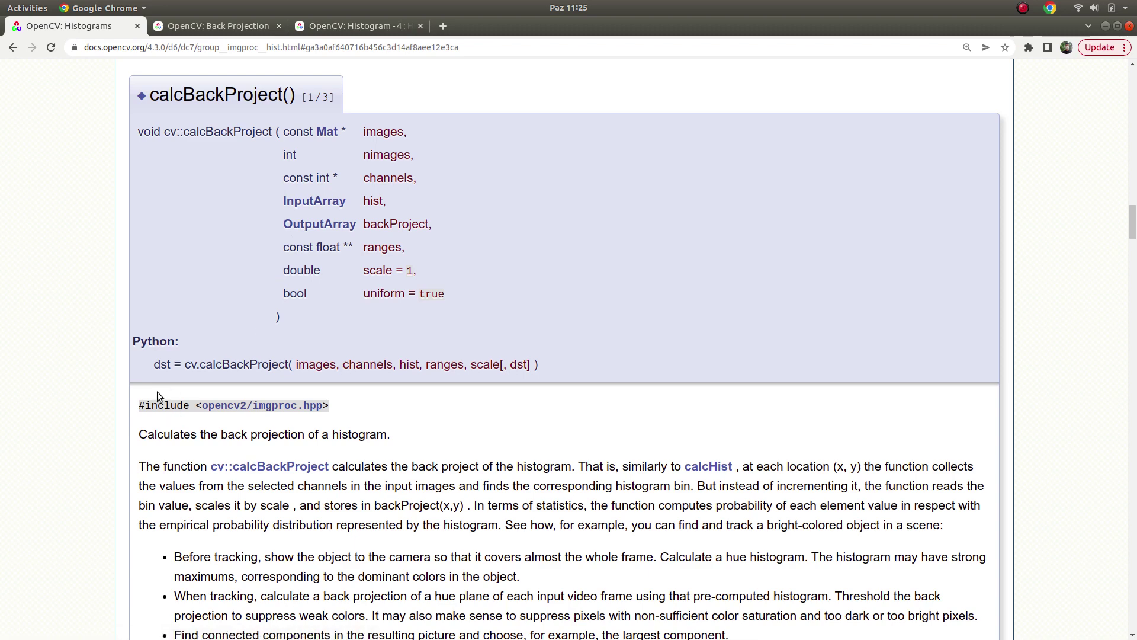
triple_click(340, 439)
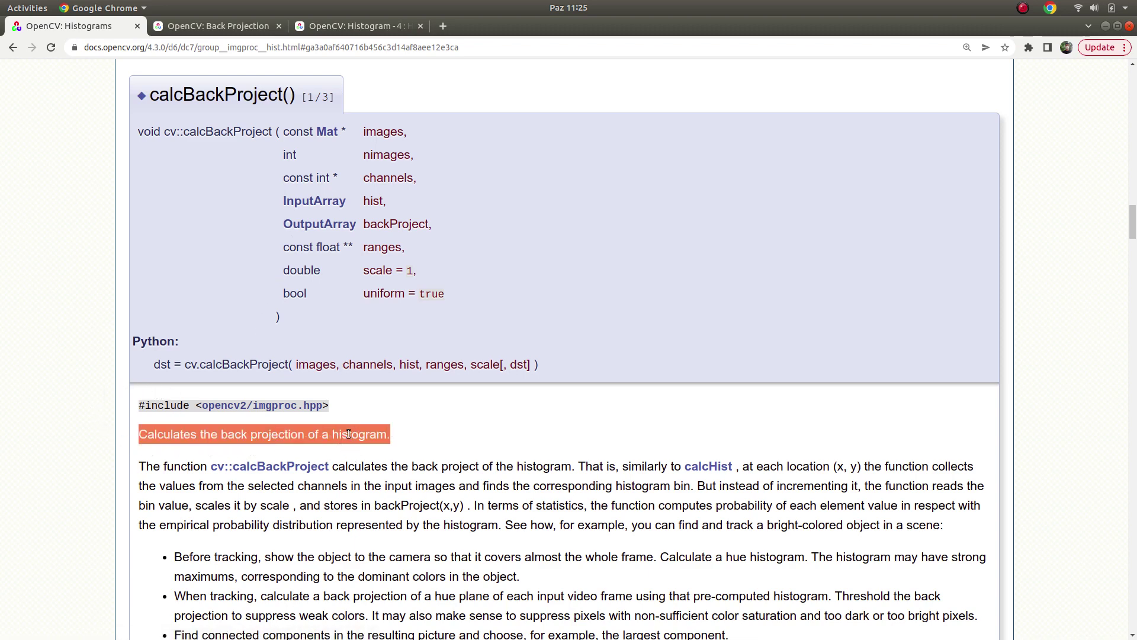
scroll(336, 434, "down", 3)
scroll(328, 433, "up", 3)
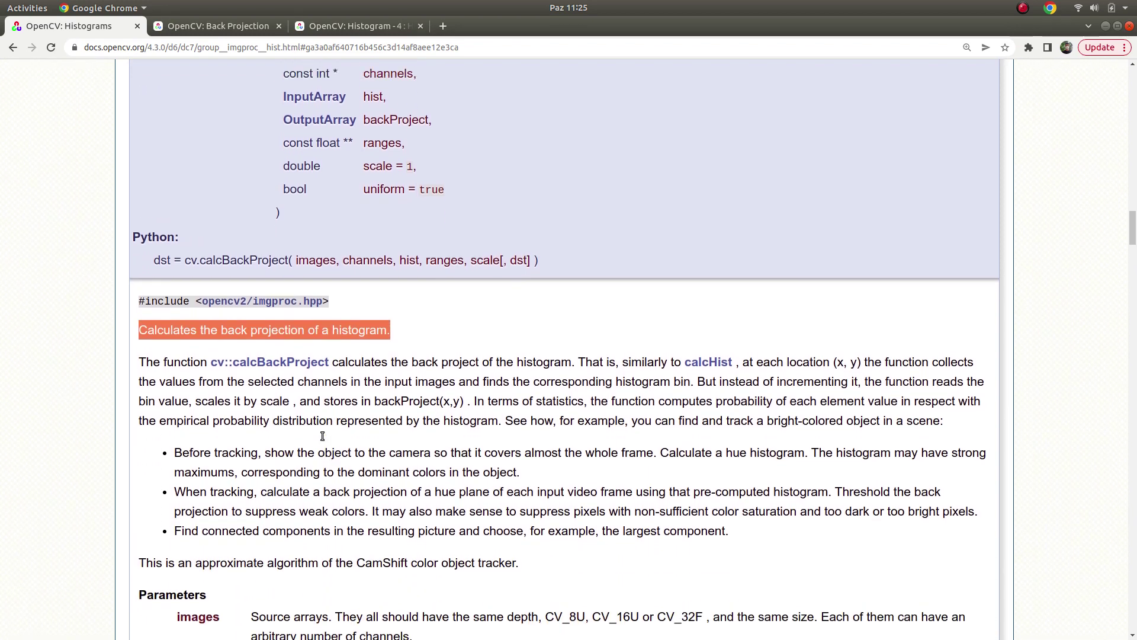
scroll(315, 454, "down", 1)
scroll(302, 429, "up", 2)
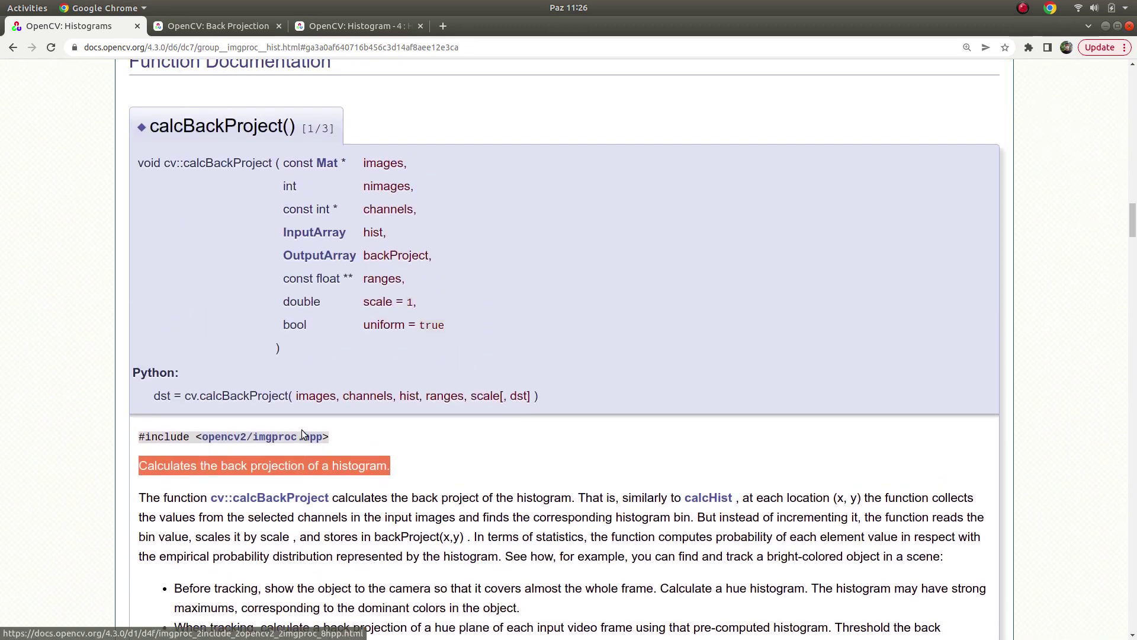
scroll(227, 147, "down", 1)
scroll(256, 234, "down", 3)
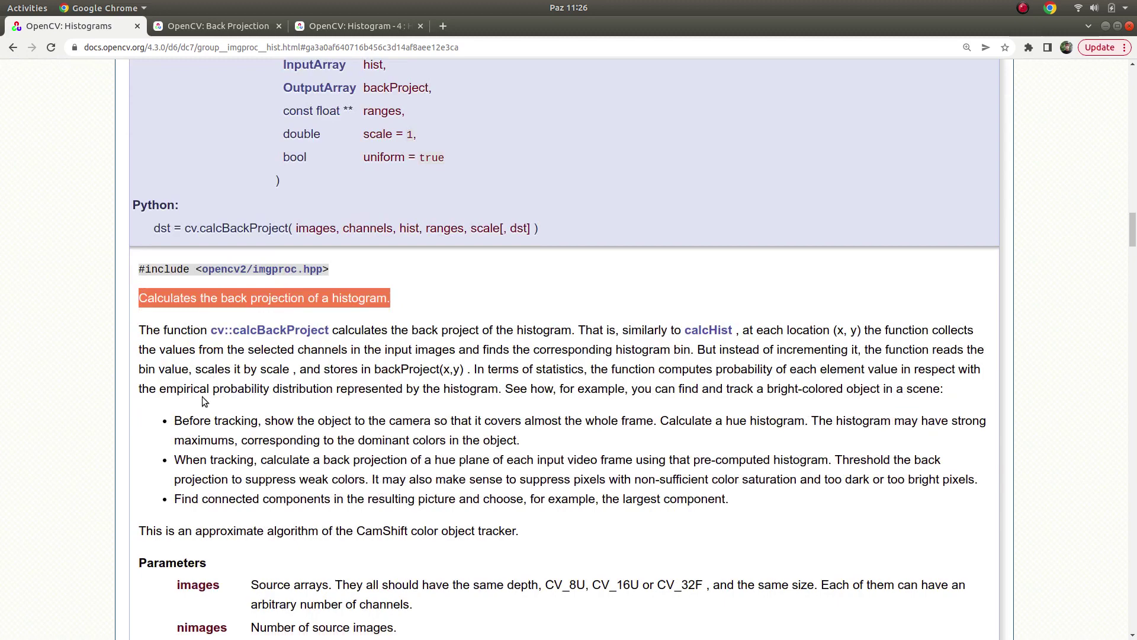
scroll(202, 397, "down", 3)
scroll(183, 430, "down", 1)
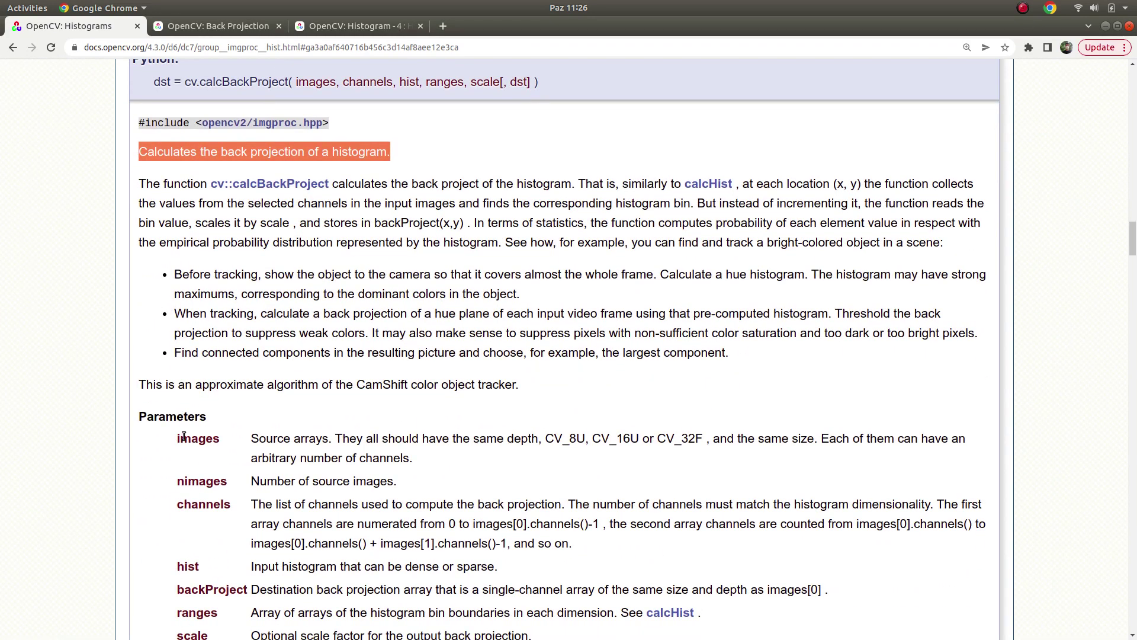
left_click_drag(174, 442, 236, 501)
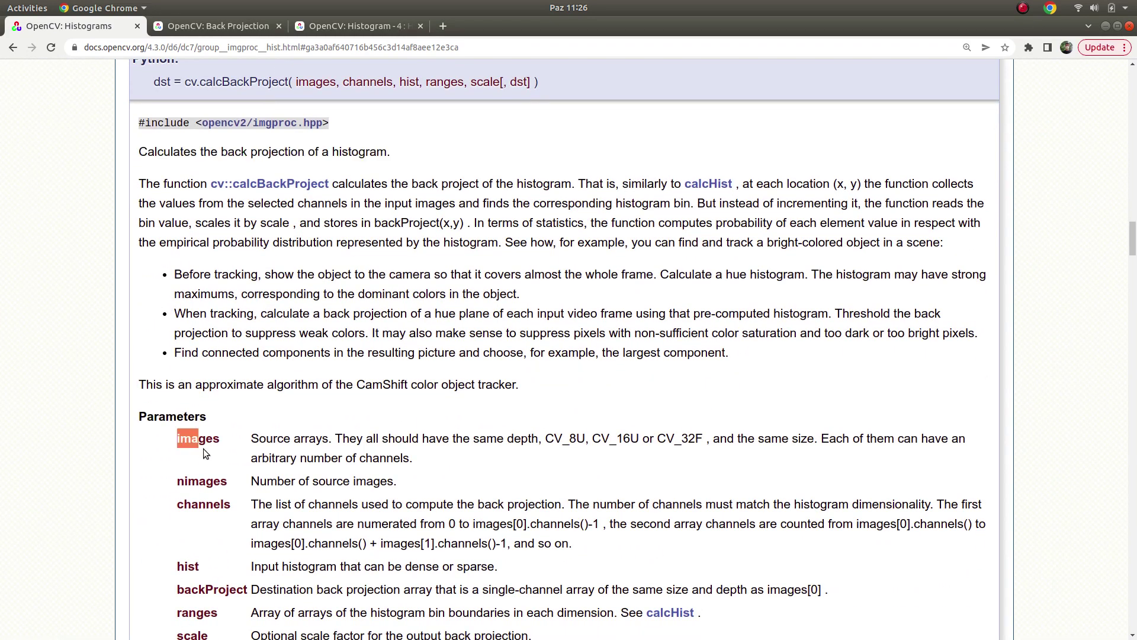
triple_click(258, 503)
scroll(275, 488, "up", 1)
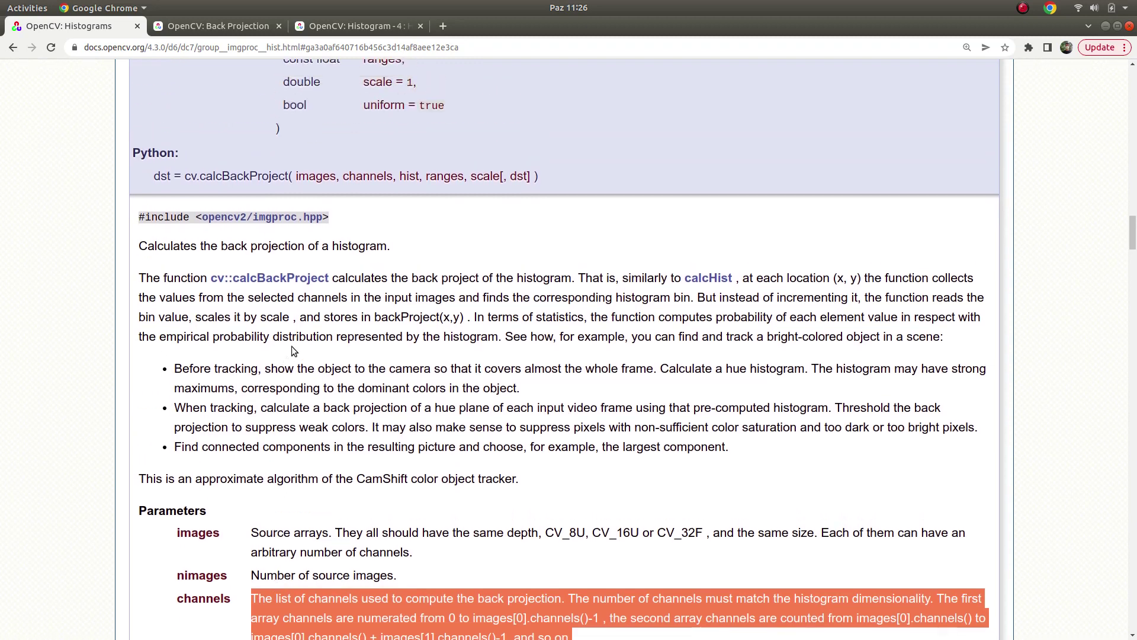
scroll(292, 346, "up", 1)
scroll(369, 382, "up", 1)
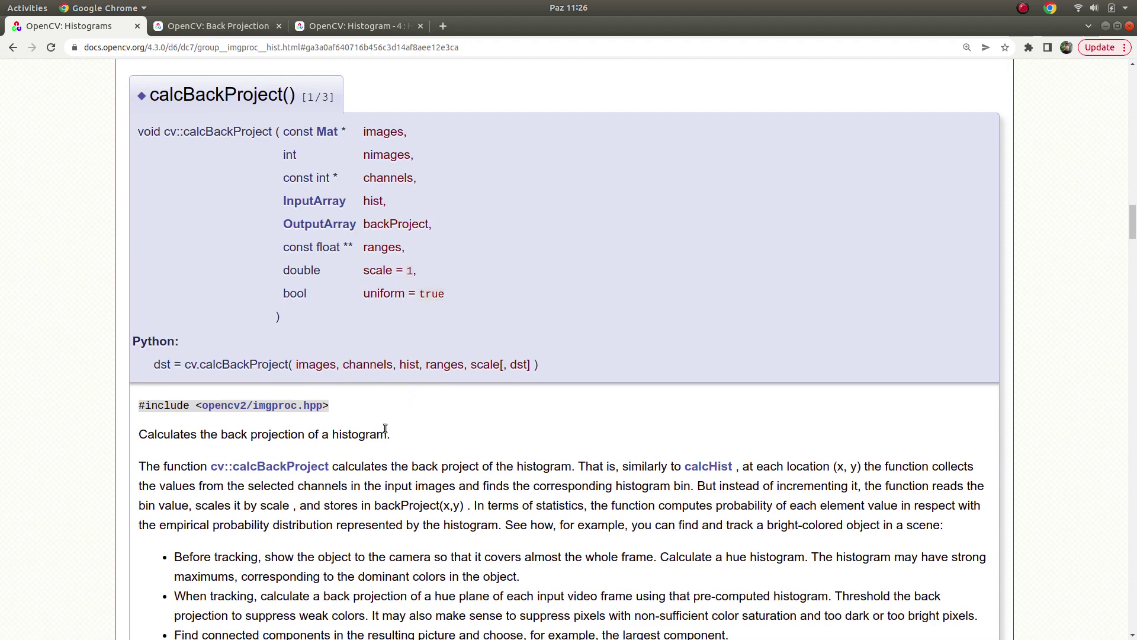
scroll(385, 431, "down", 2)
left_click_drag(356, 450, 415, 452)
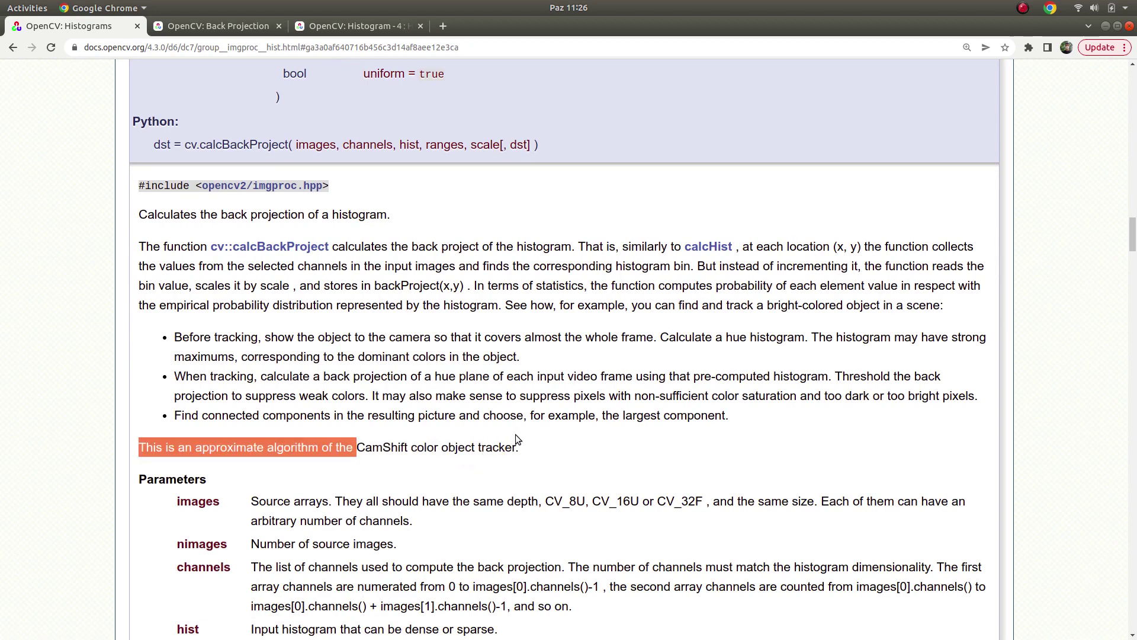
left_click_drag(427, 455, 519, 443)
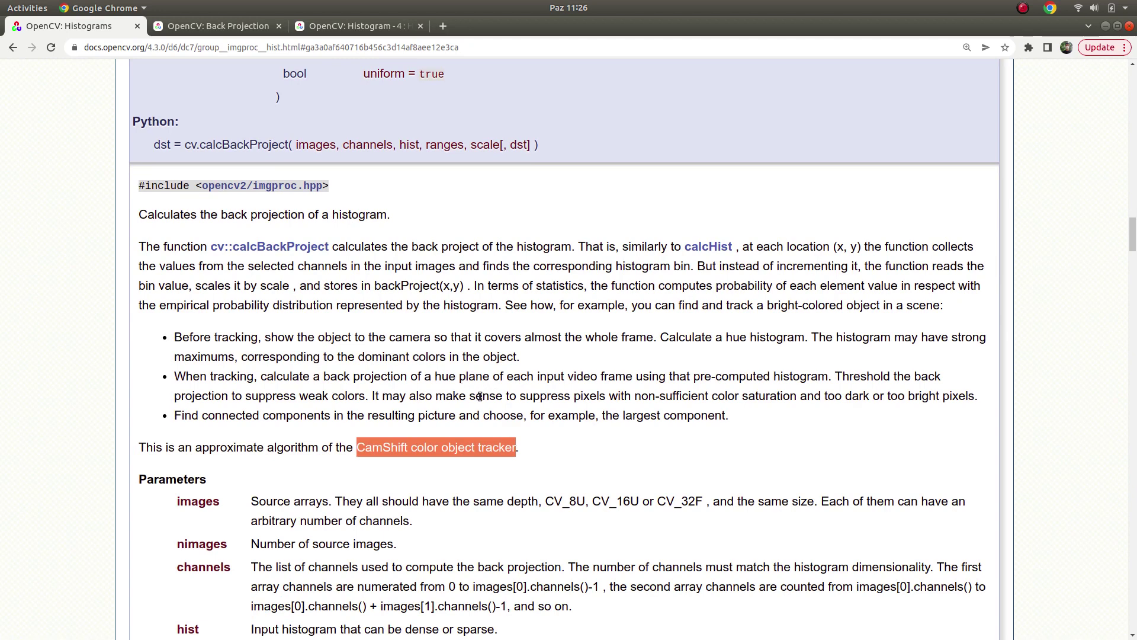
scroll(474, 400, "down", 1)
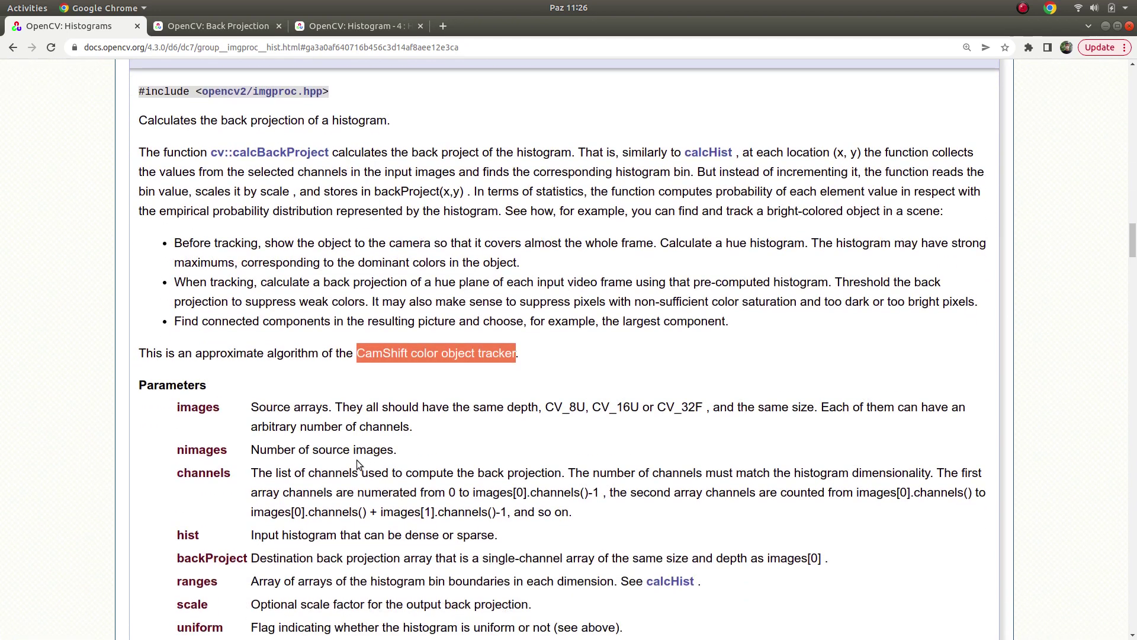
left_click(34, 169)
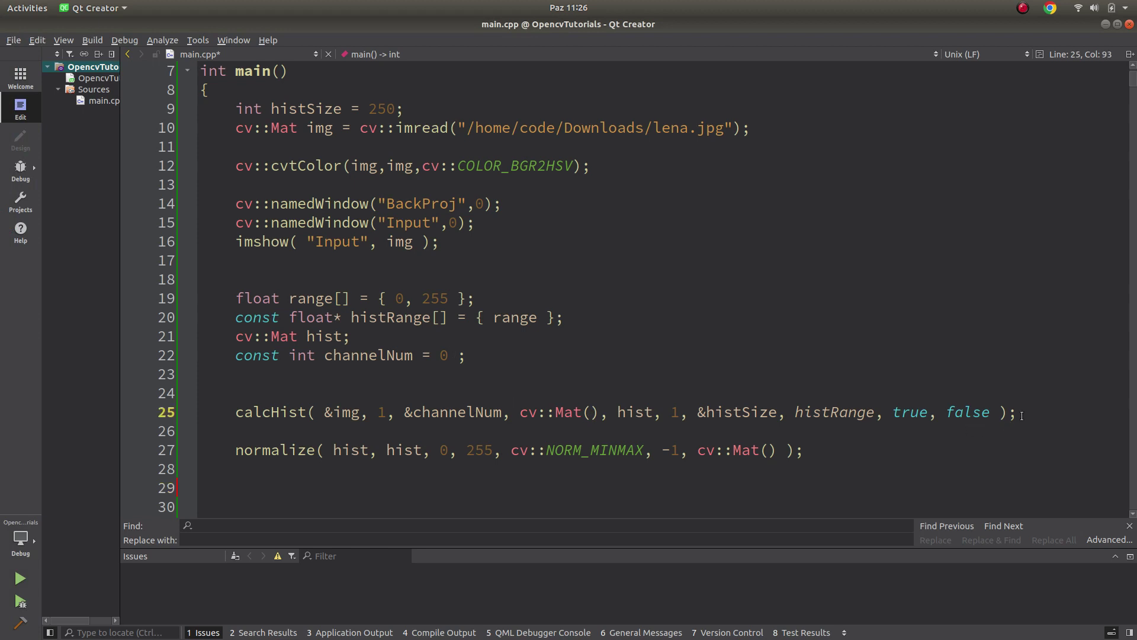
left_click_drag(1022, 412, 234, 413)
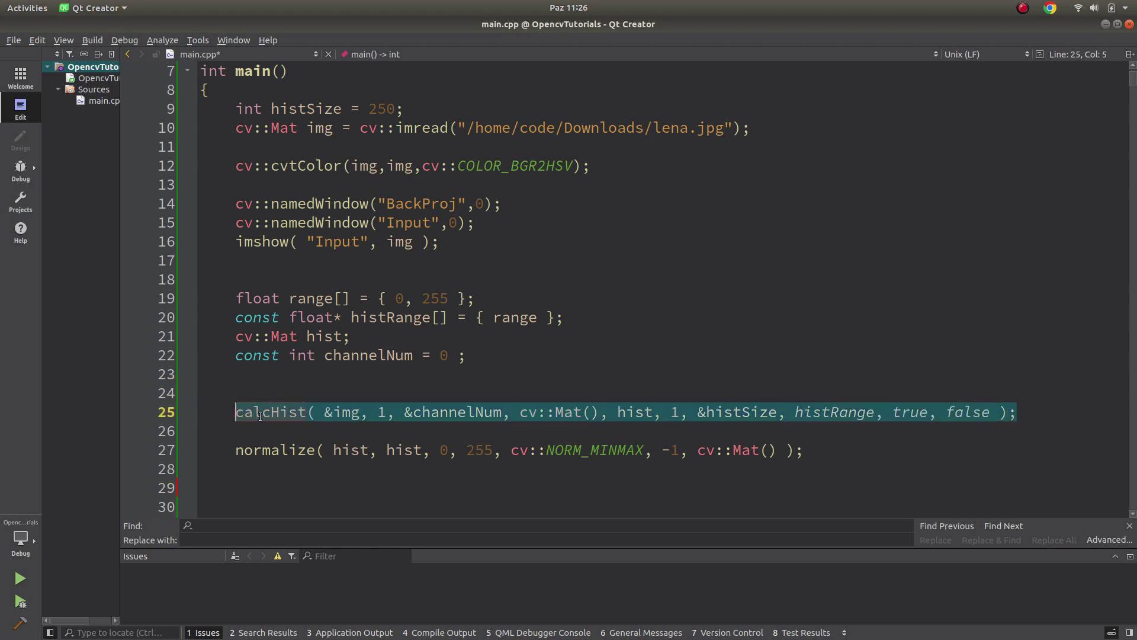
key("Up")
double_click(632, 411)
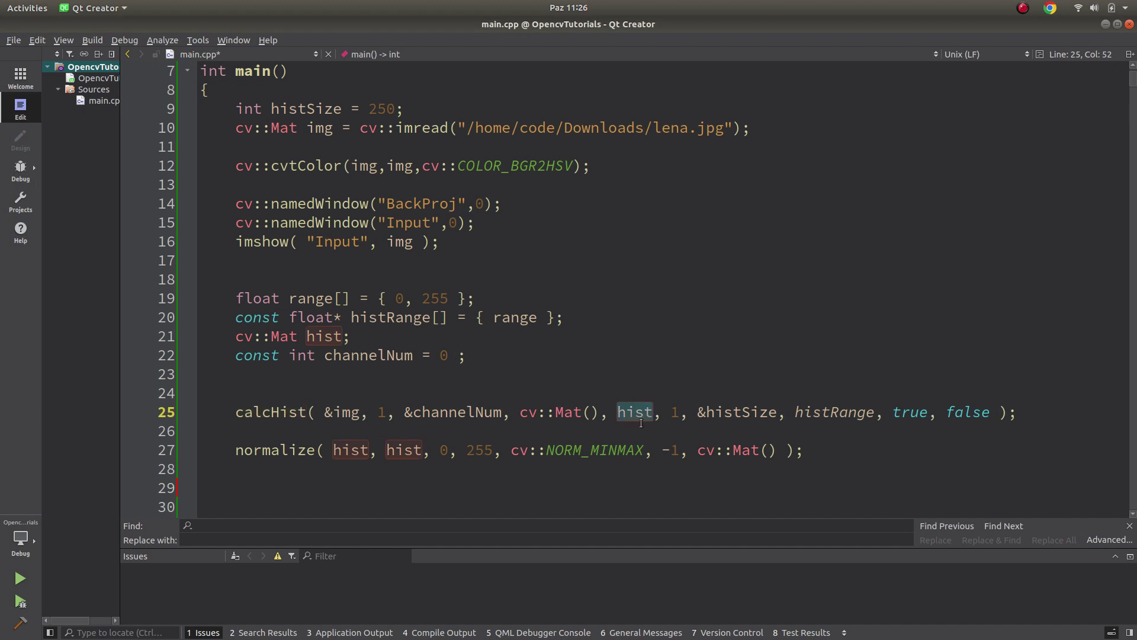
double_click(285, 450)
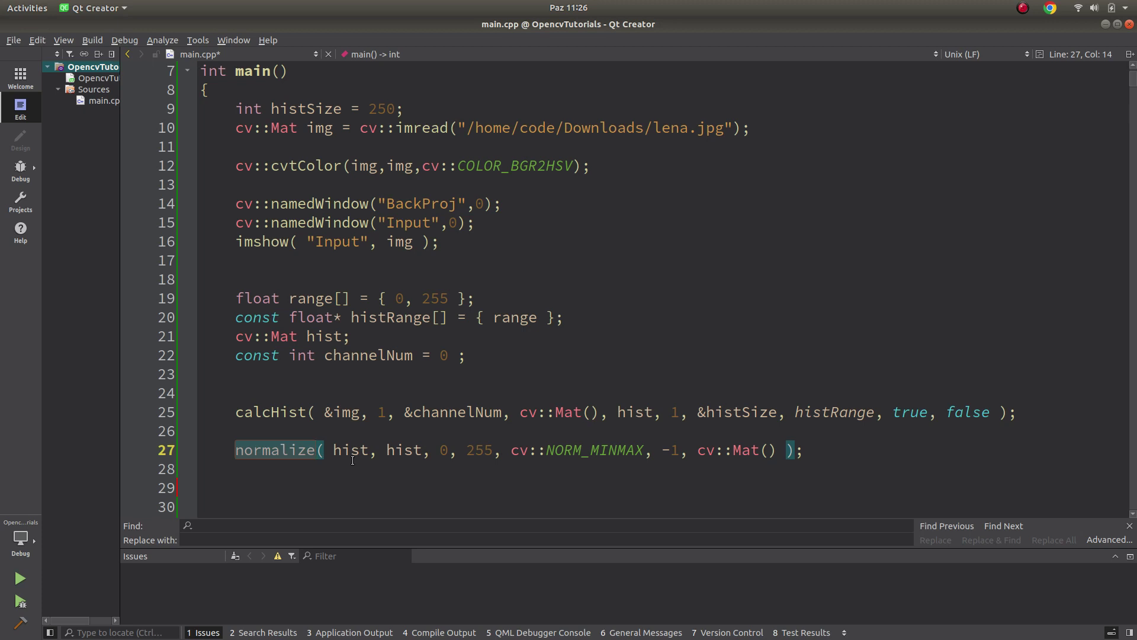
scroll(352, 459, "down", 1)
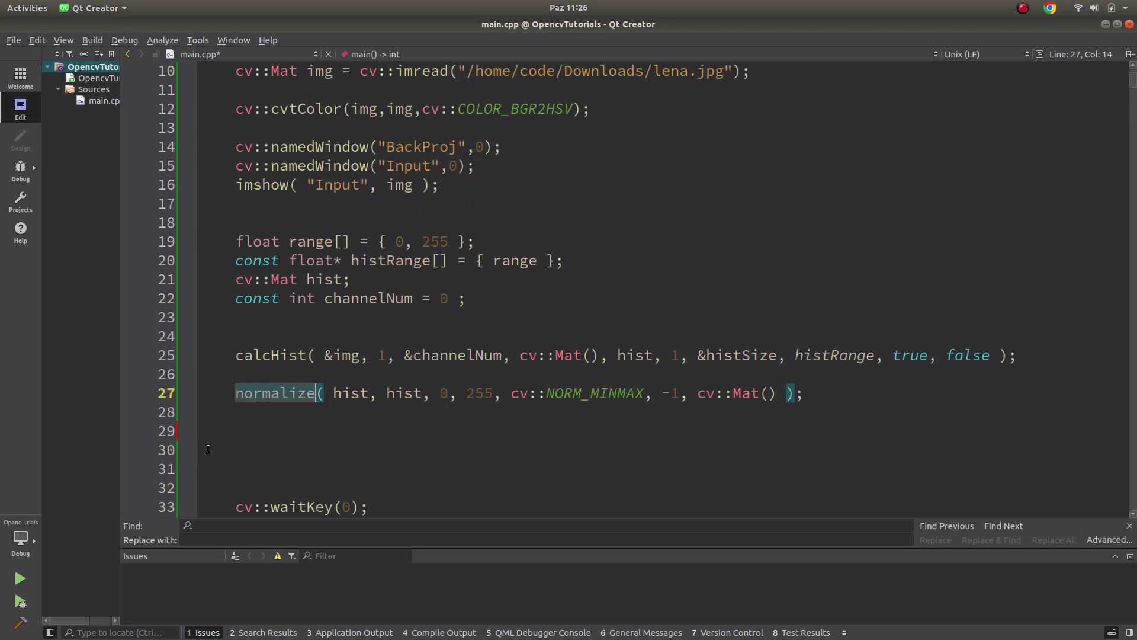
left_click(273, 394)
key("Right")
key("Right")
key("Right")
left_click(304, 429)
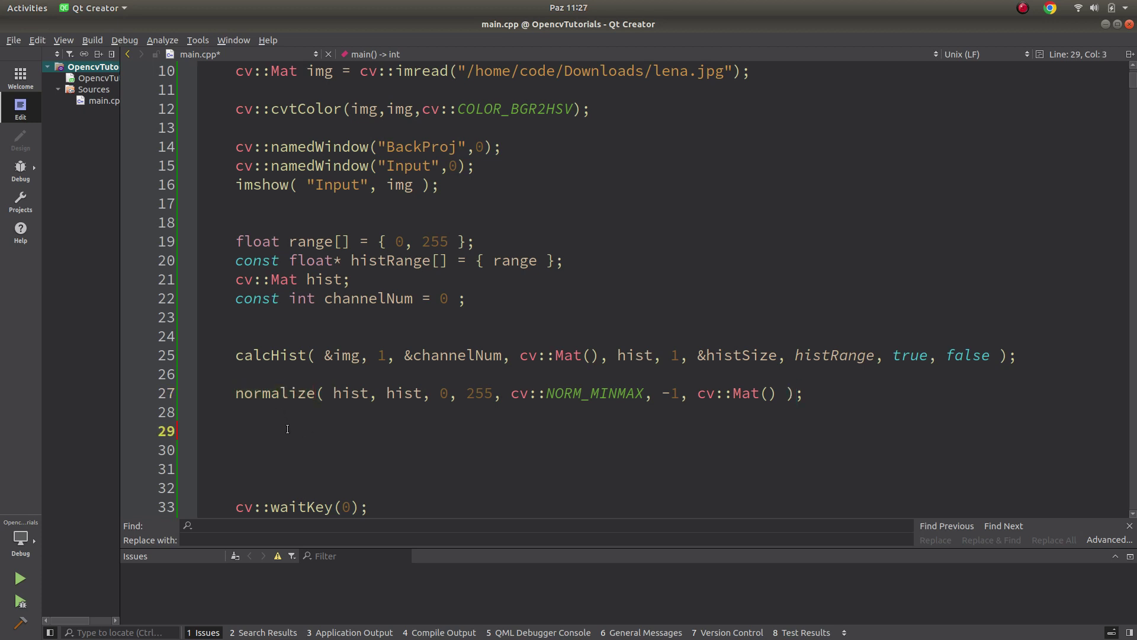
Reindent main.cpp and start a cv::calcBackProject call on line 29.
key("ctrl+a")
key("ctrl+i")
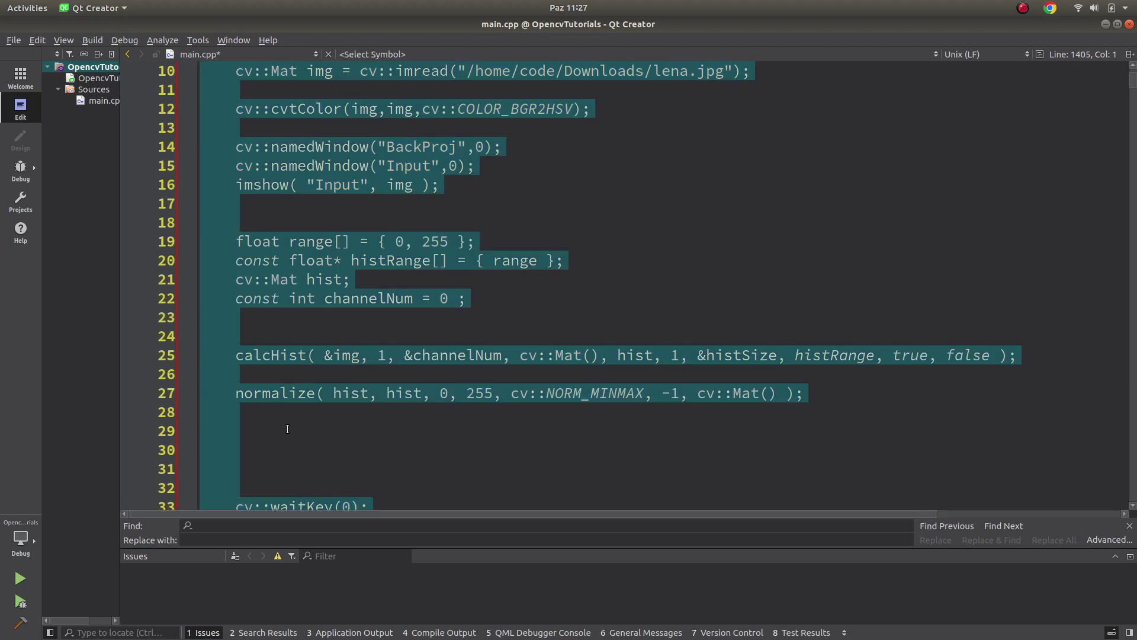
left_click(287, 429)
type("cv::")
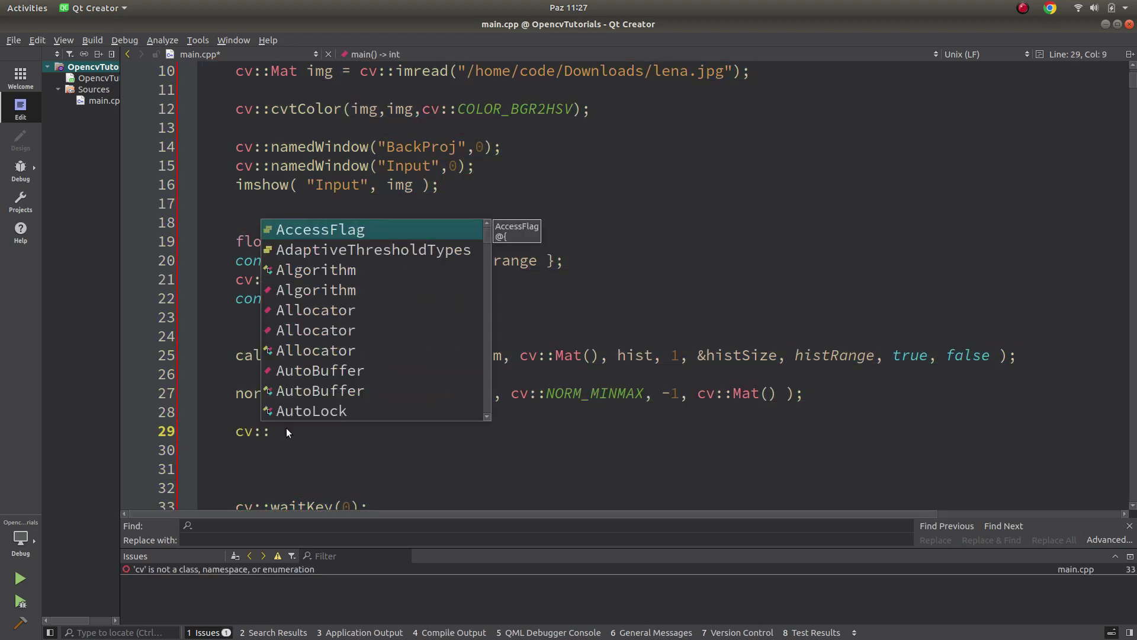
type("cal")
key("Return")
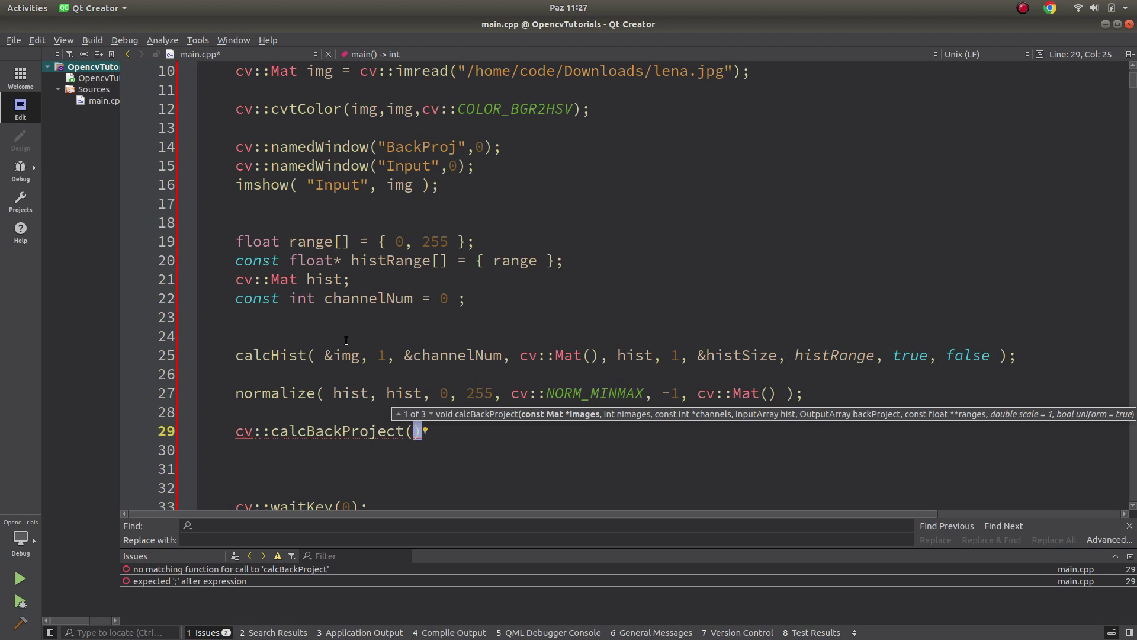
scroll(446, 156, "up", 1)
Change the loaded image from lena to apples and pass &img as the call's first argument.
double_click(676, 131)
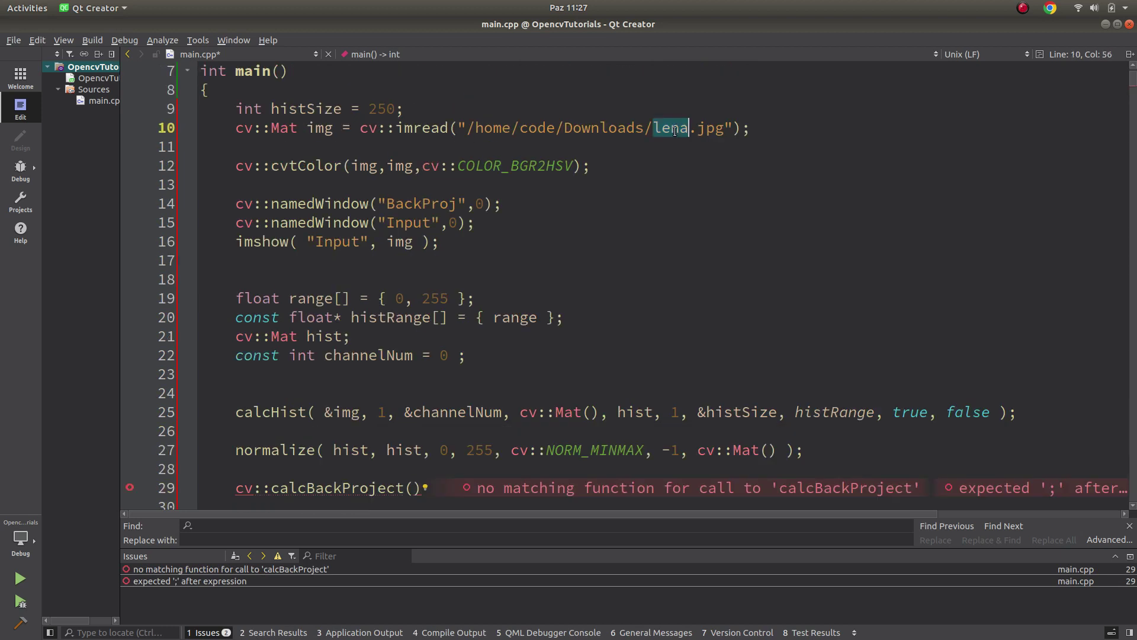
type("apple")
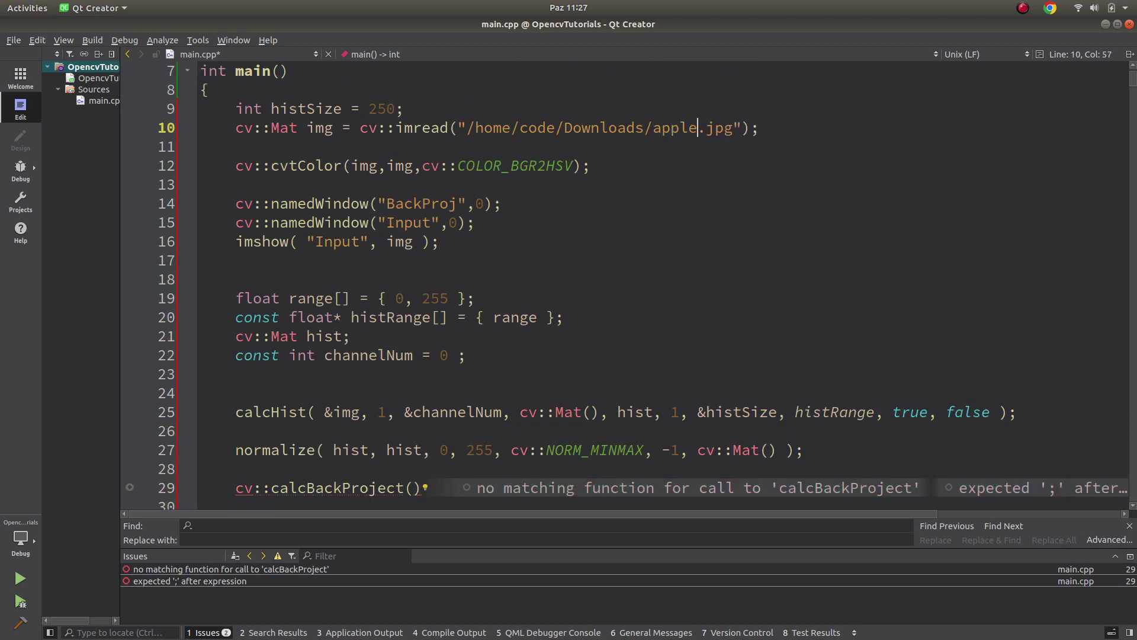
type("s")
left_click(731, 130)
type("e")
scroll(578, 302, "down", 3)
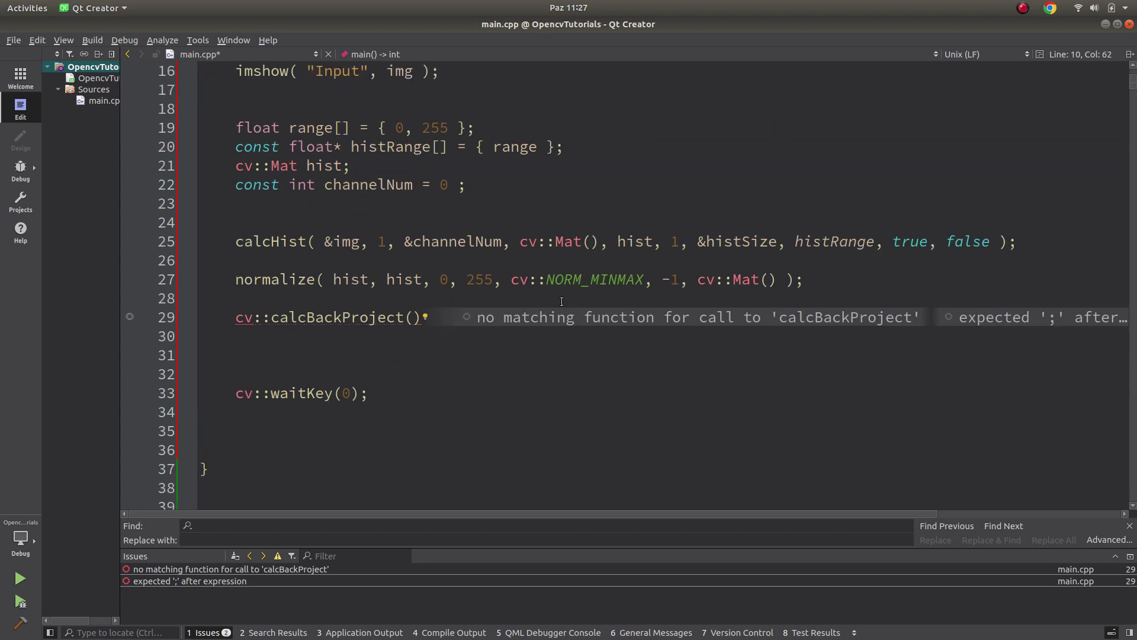
left_click(416, 317)
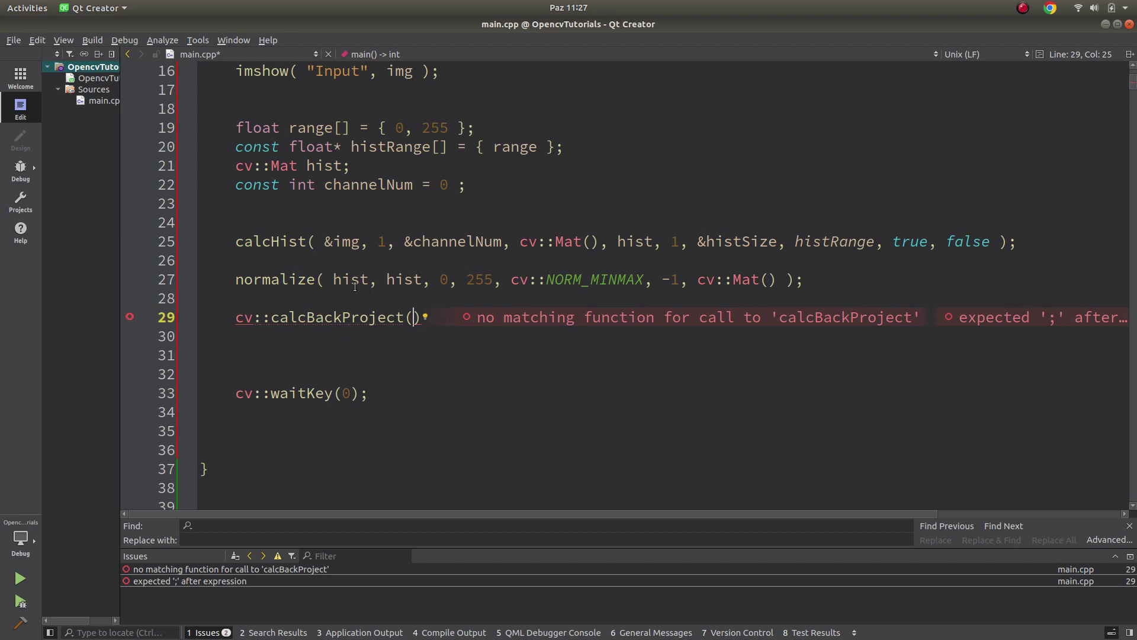
left_click(354, 243)
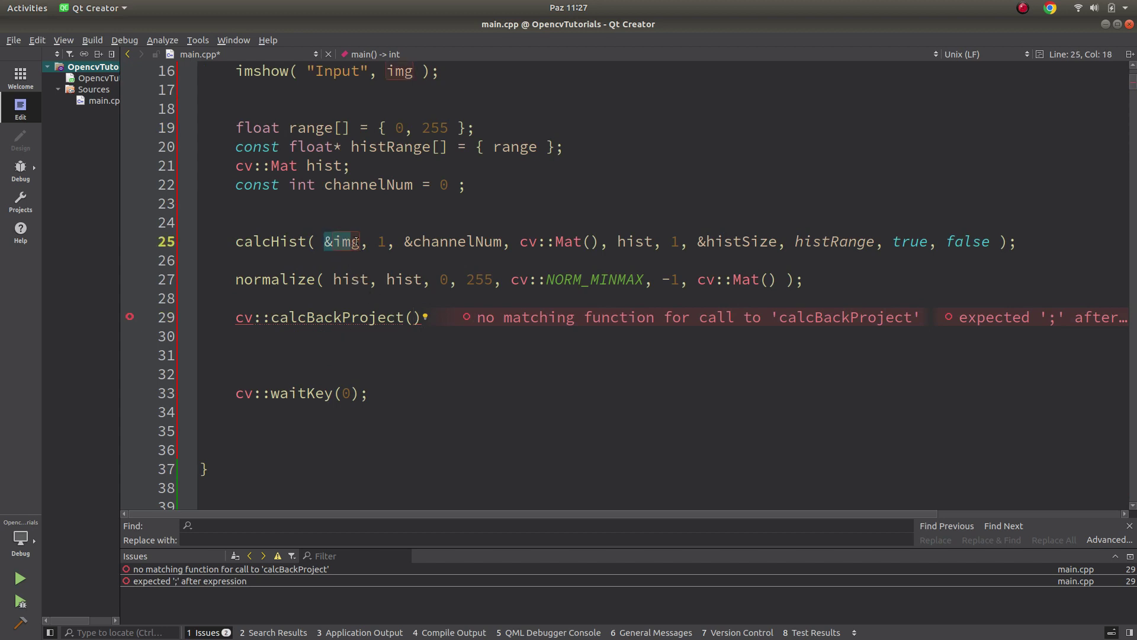
left_click(359, 242)
Add 1, &channelNum and hist as the next calcBackProject arguments.
left_click(412, 318)
type("&img")
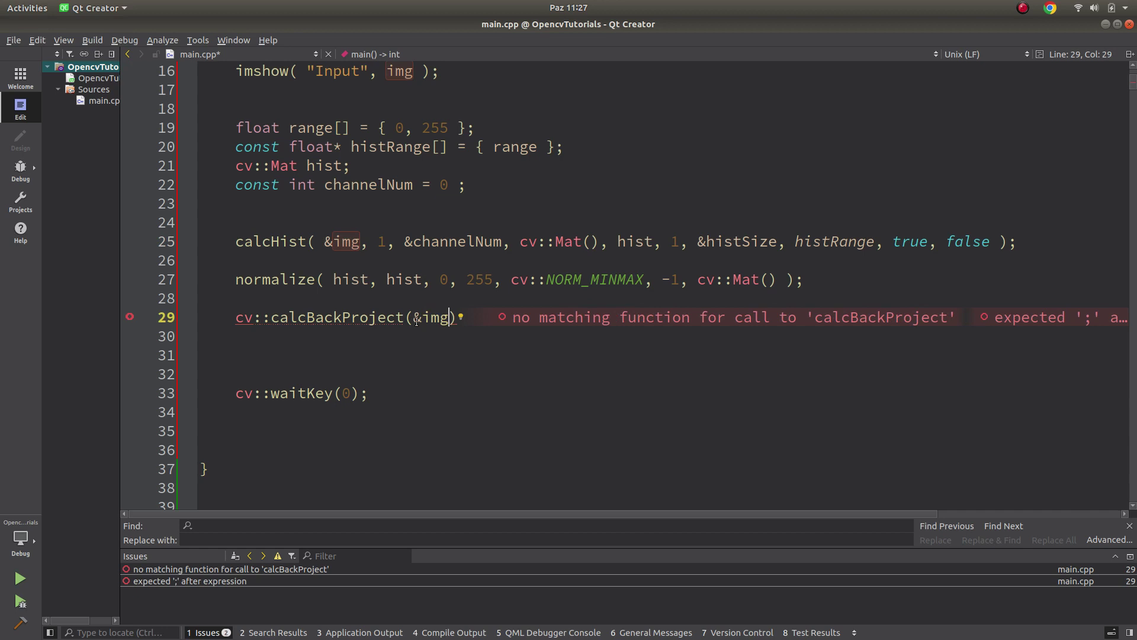
type(", ")
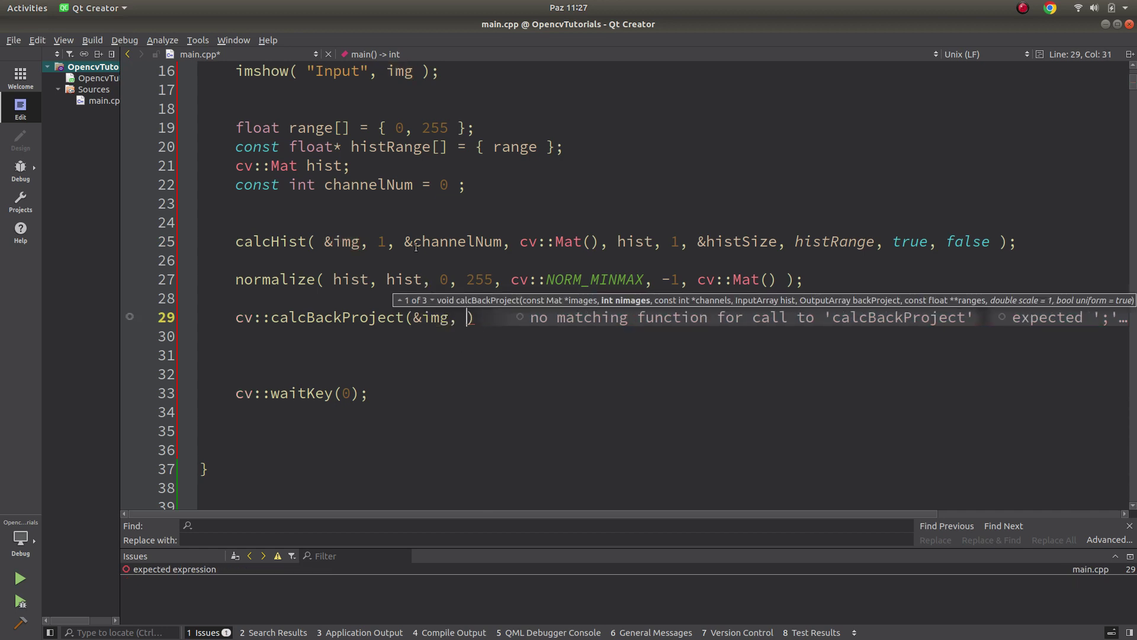
mouse_move(647, 307)
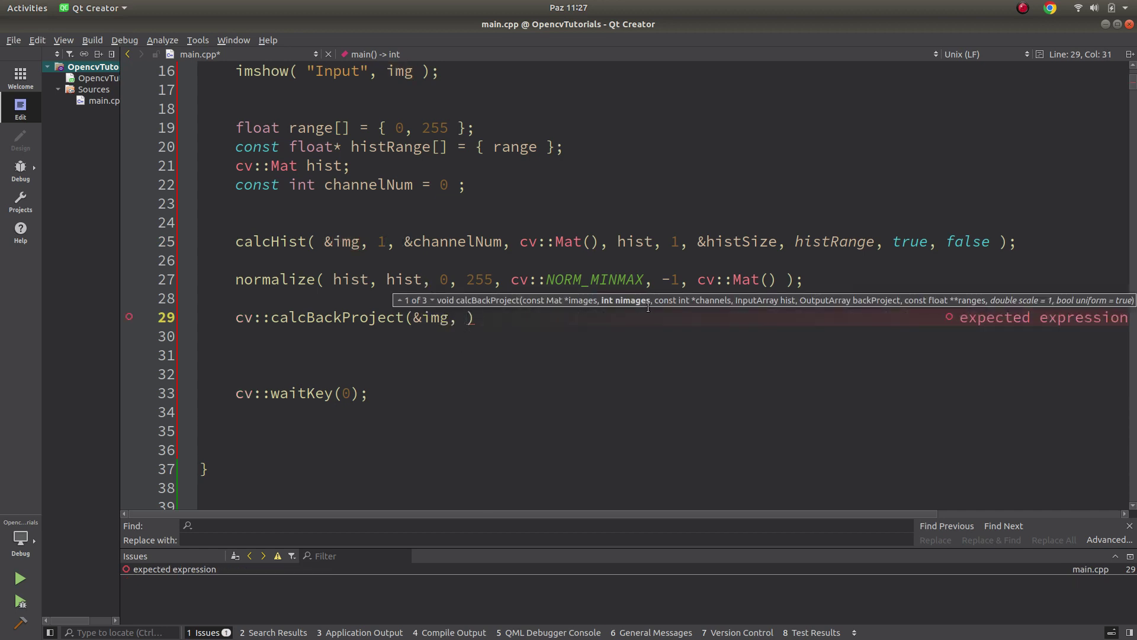
type("1,")
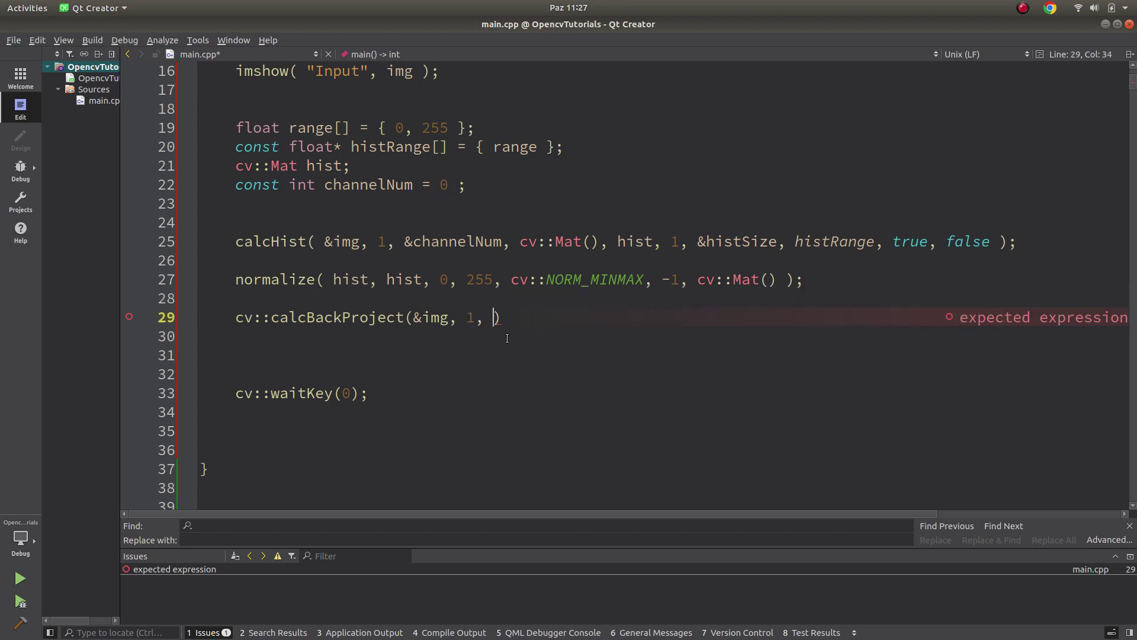
type("&")
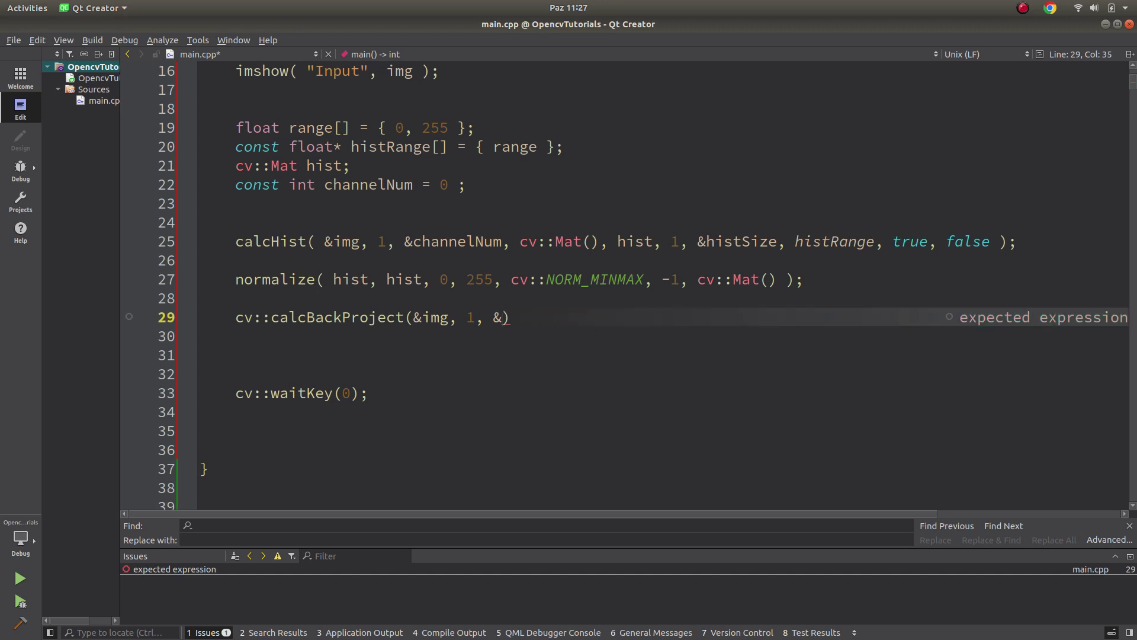
type("cha")
key("Return")
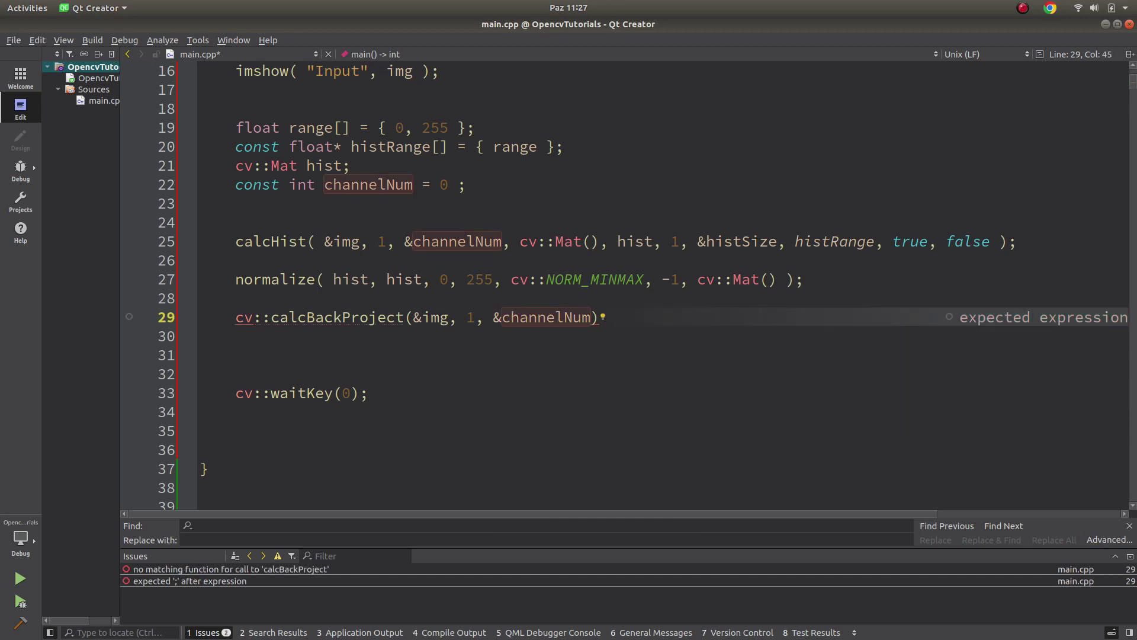
type(",")
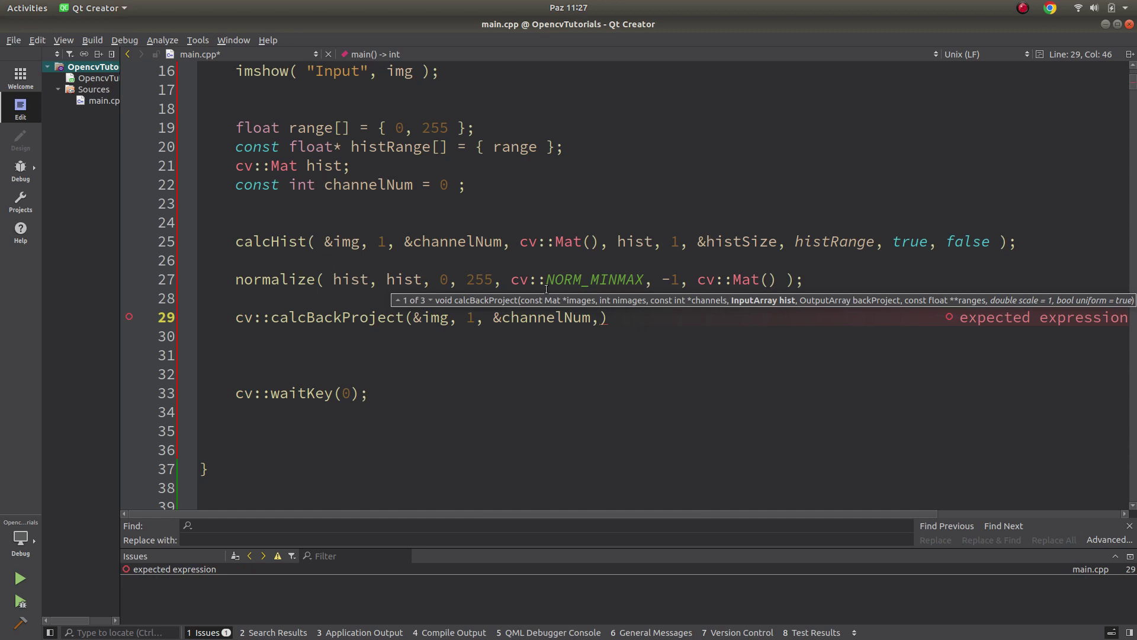
type("hist,")
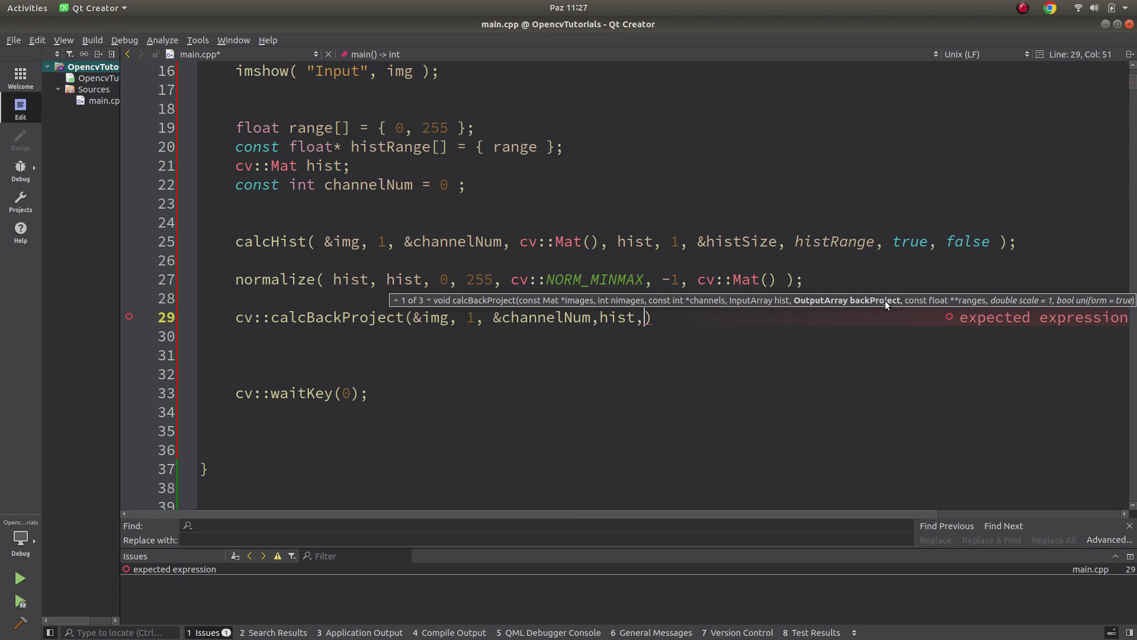
left_click(272, 302)
Declare cv::Mat backProject and finish the call with backProject, histRange and scale 1.
key("Return")
key("Return")
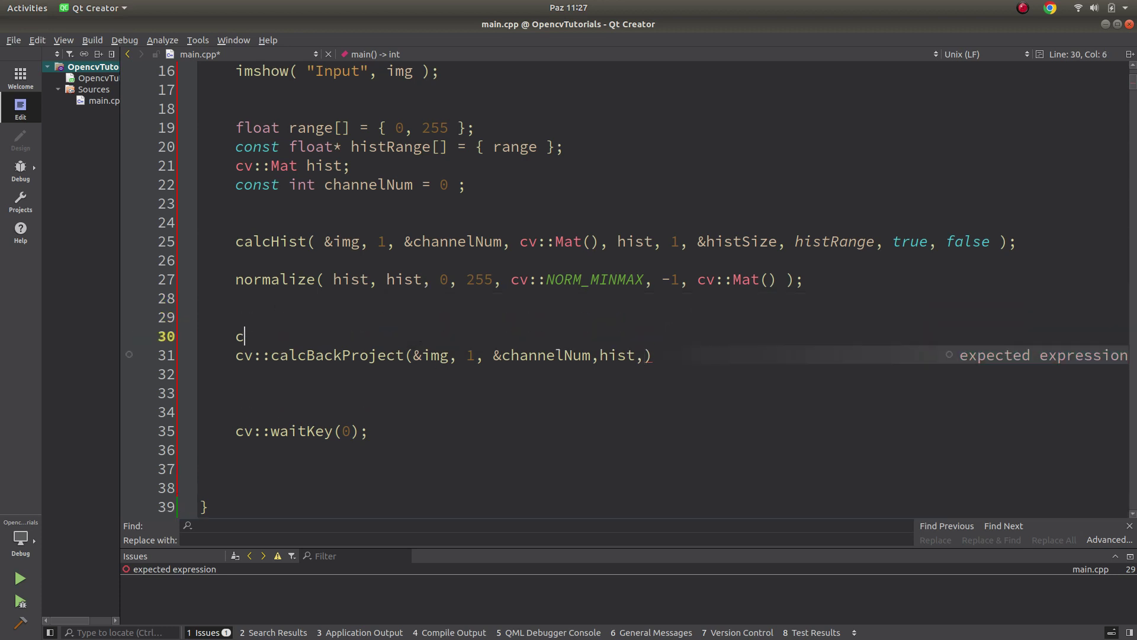
type("cv::Mat bac")
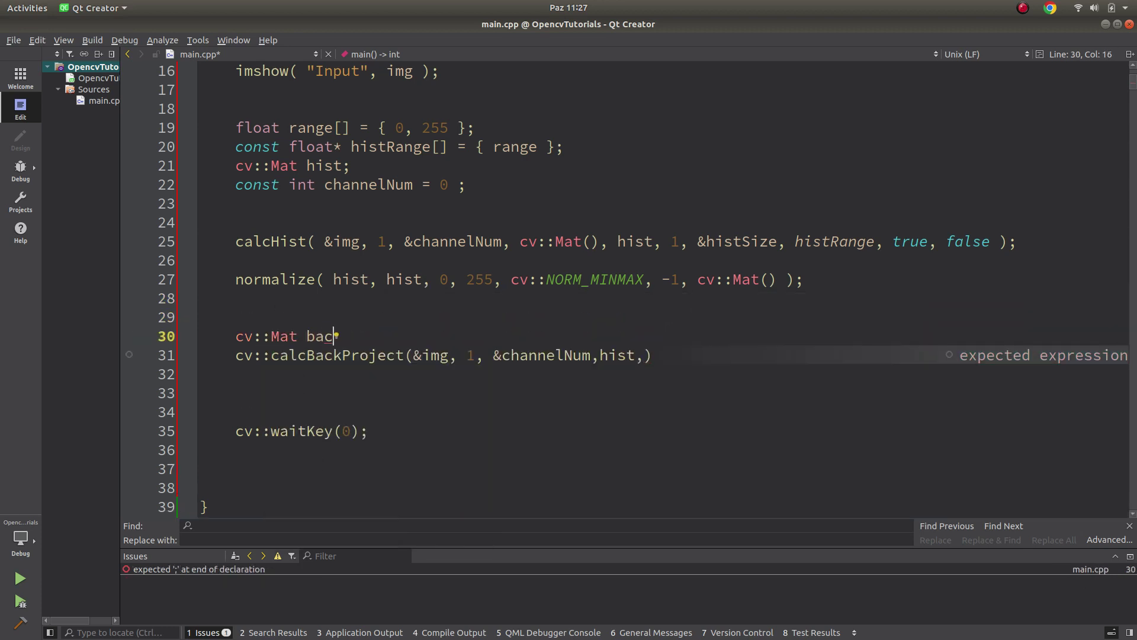
type("kProje")
type("ct;")
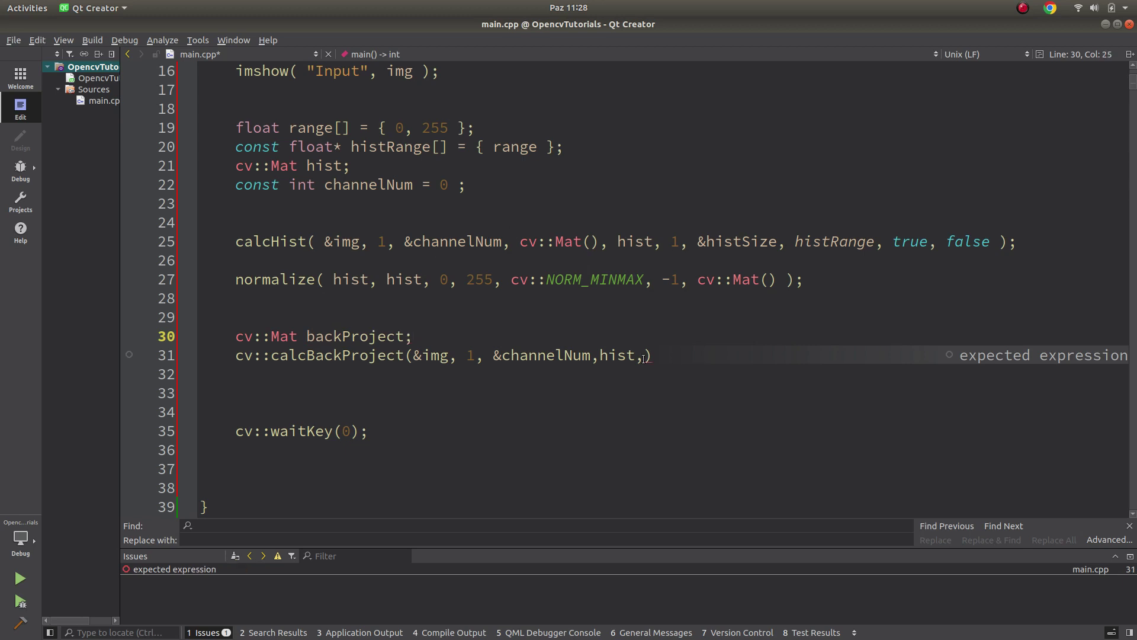
left_click(642, 356)
type("back")
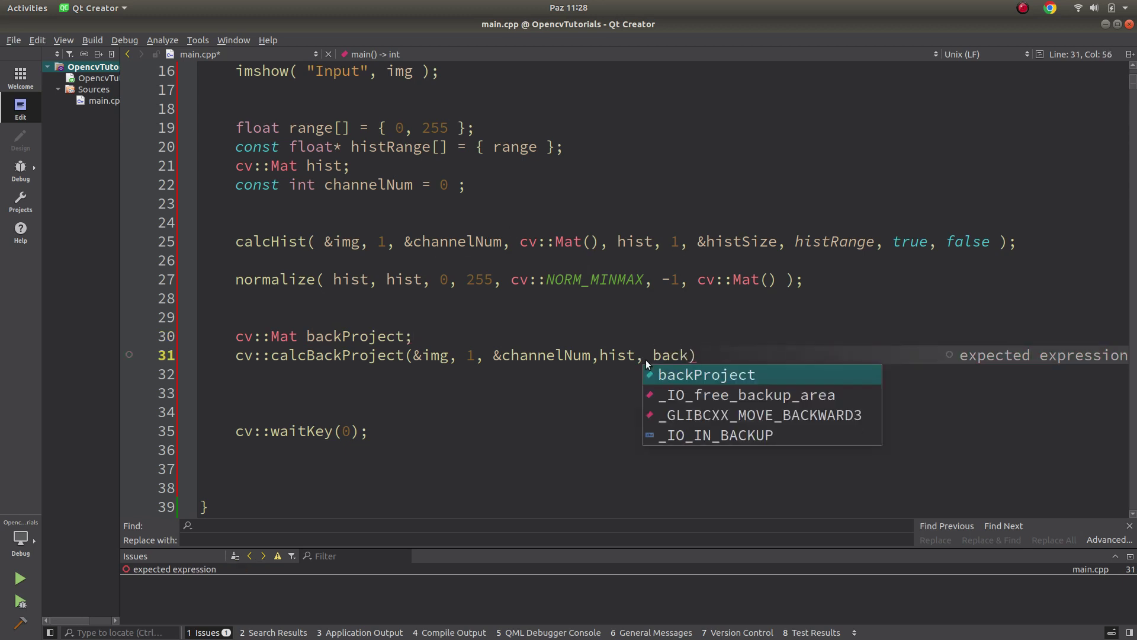
key("Return")
type(",")
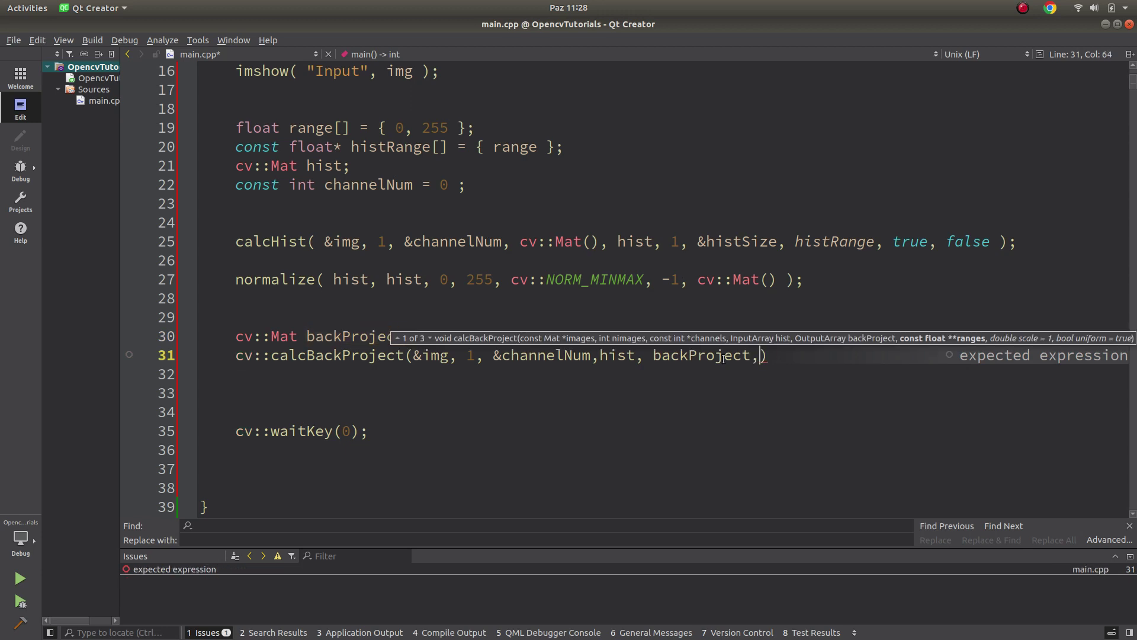
left_click(431, 147)
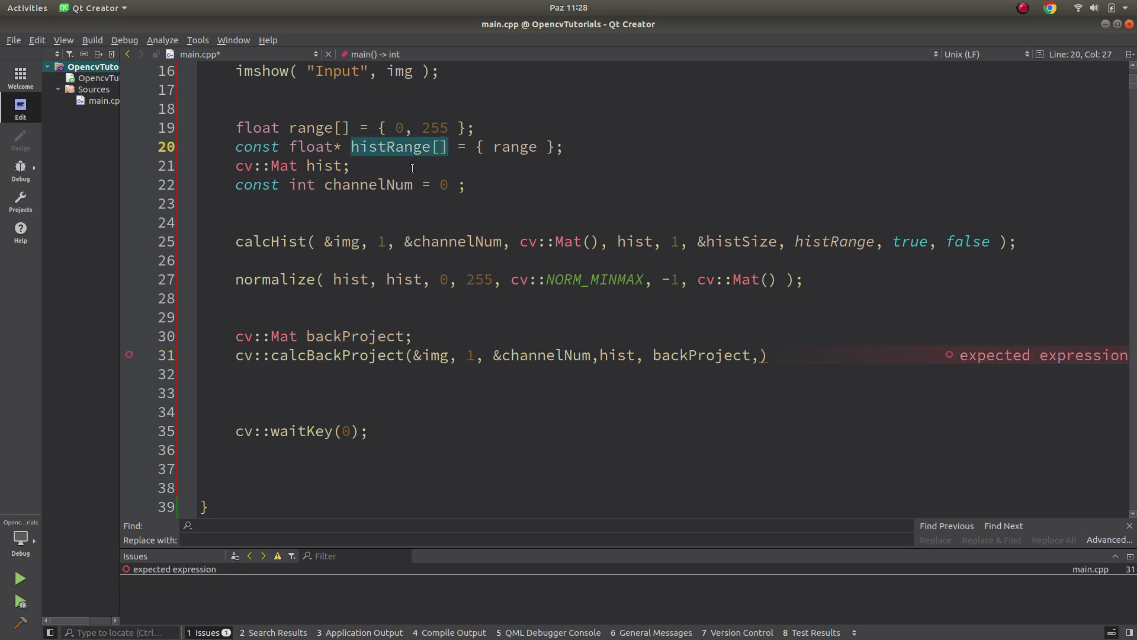
left_click(759, 356)
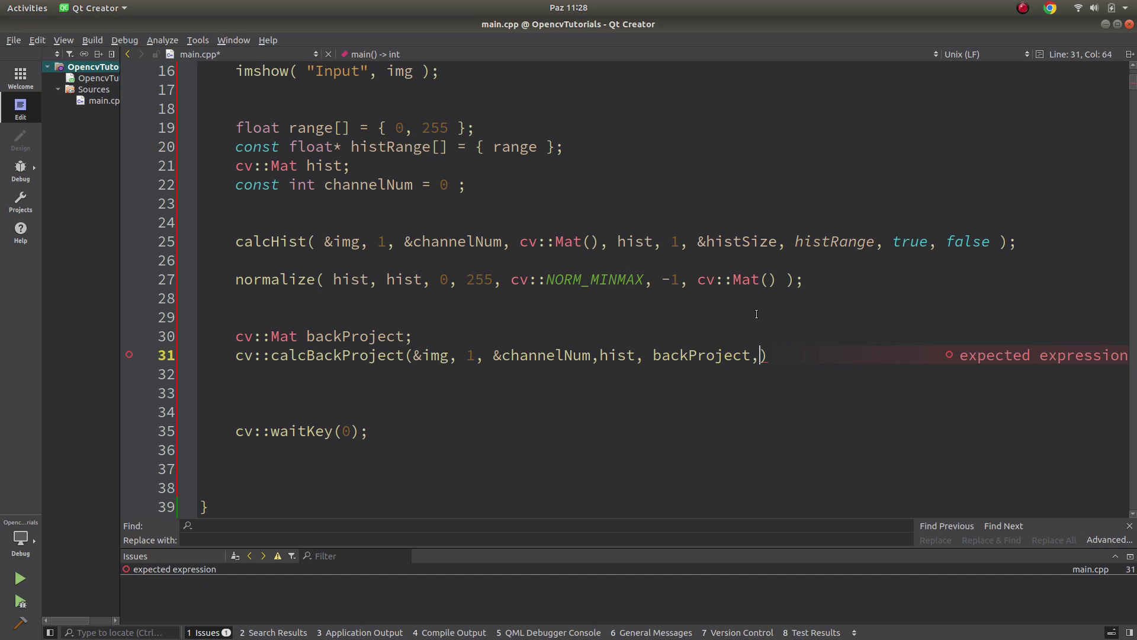
type("histRange,")
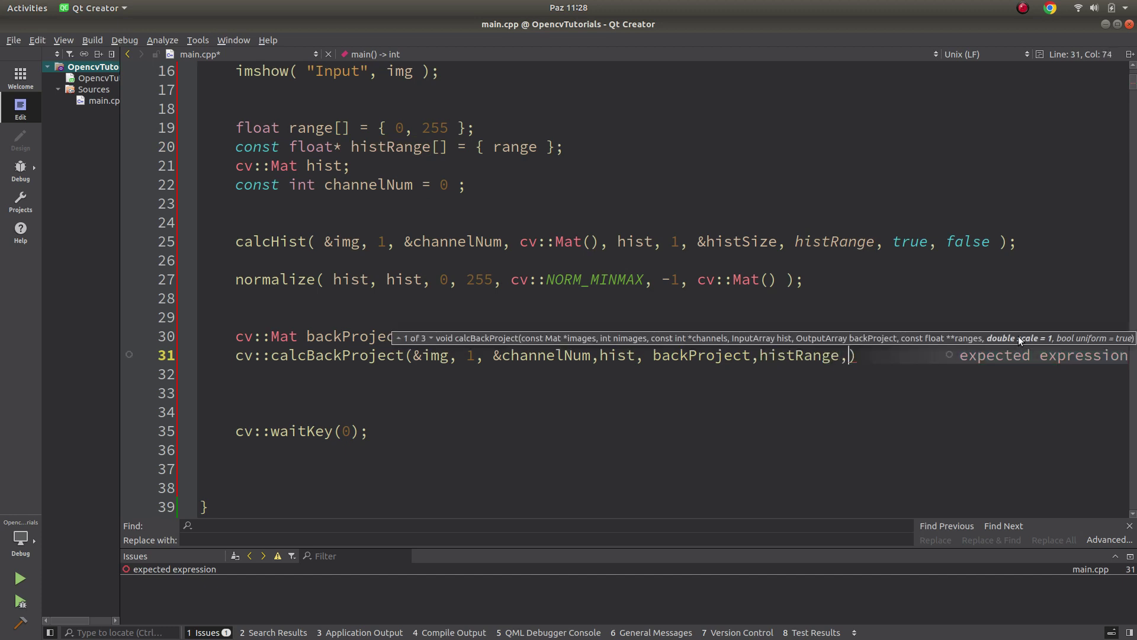
type("1)")
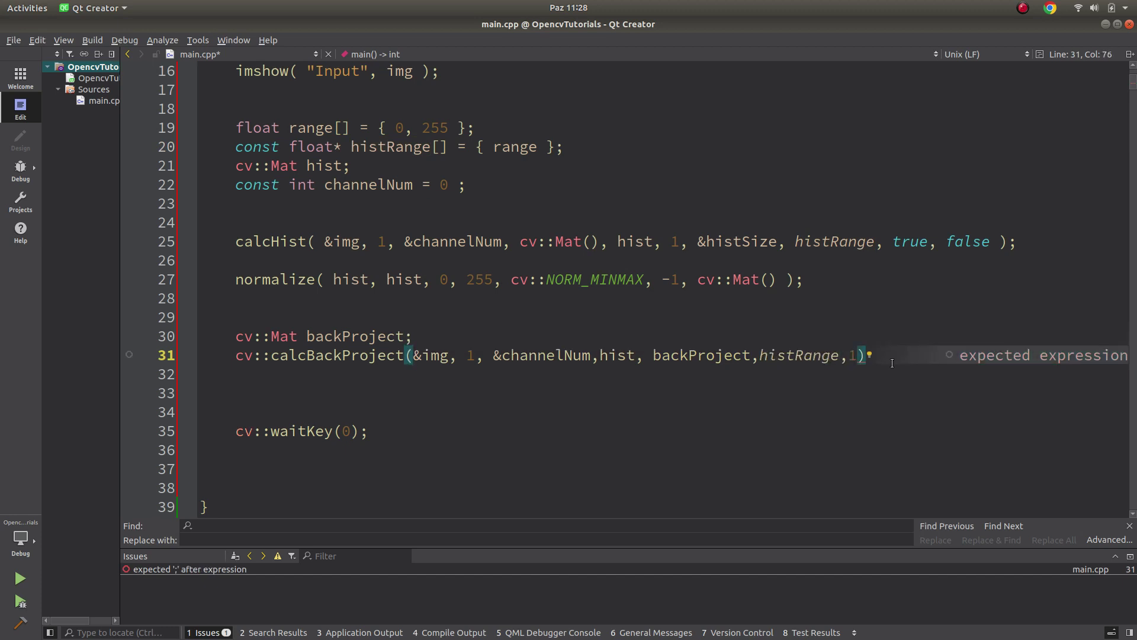
type(";")
scroll(392, 371, "up", 3)
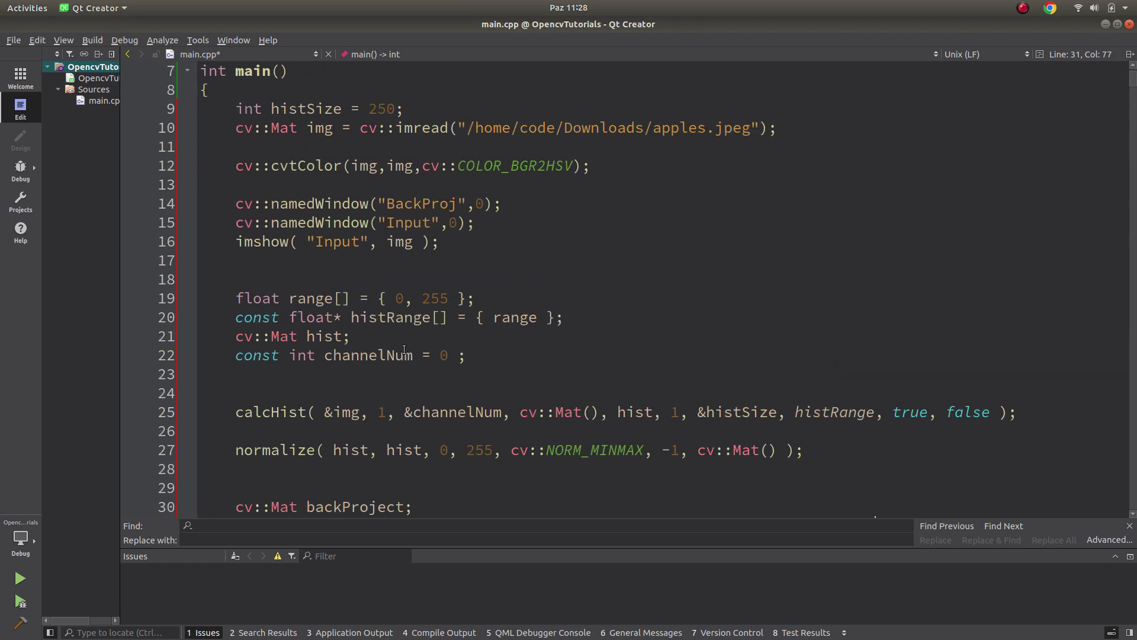
scroll(413, 244, "down", 5)
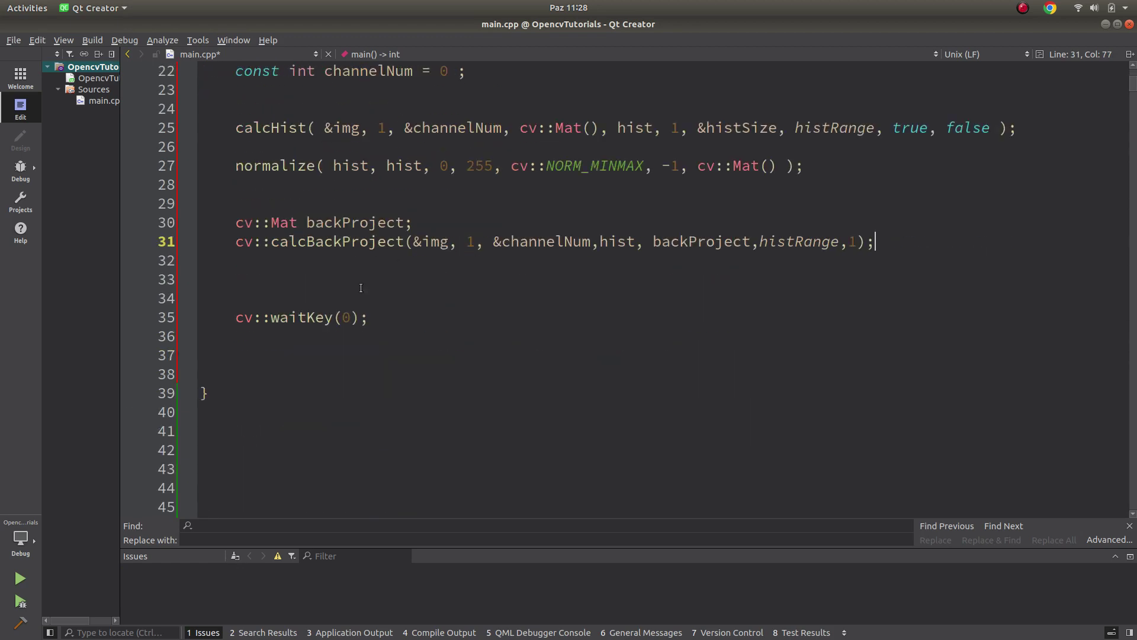
Add cv::imshow("BackProject", backProject); on a new line below the calcBackProject call.
key("Down")
key("Return")
type("cv::")
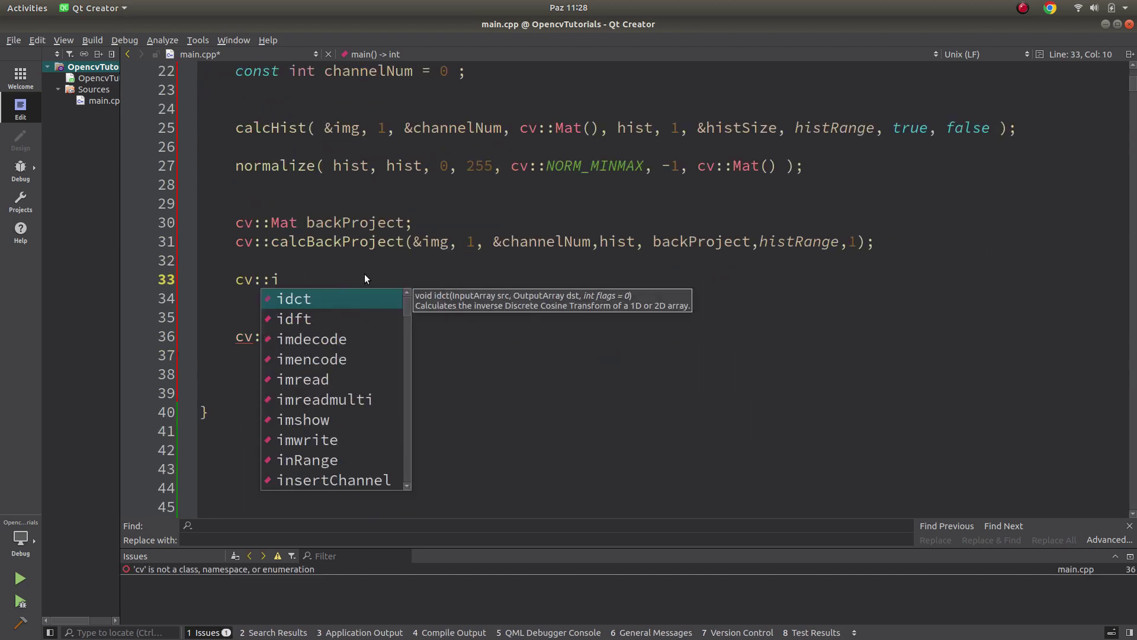
type("imshow(\"")
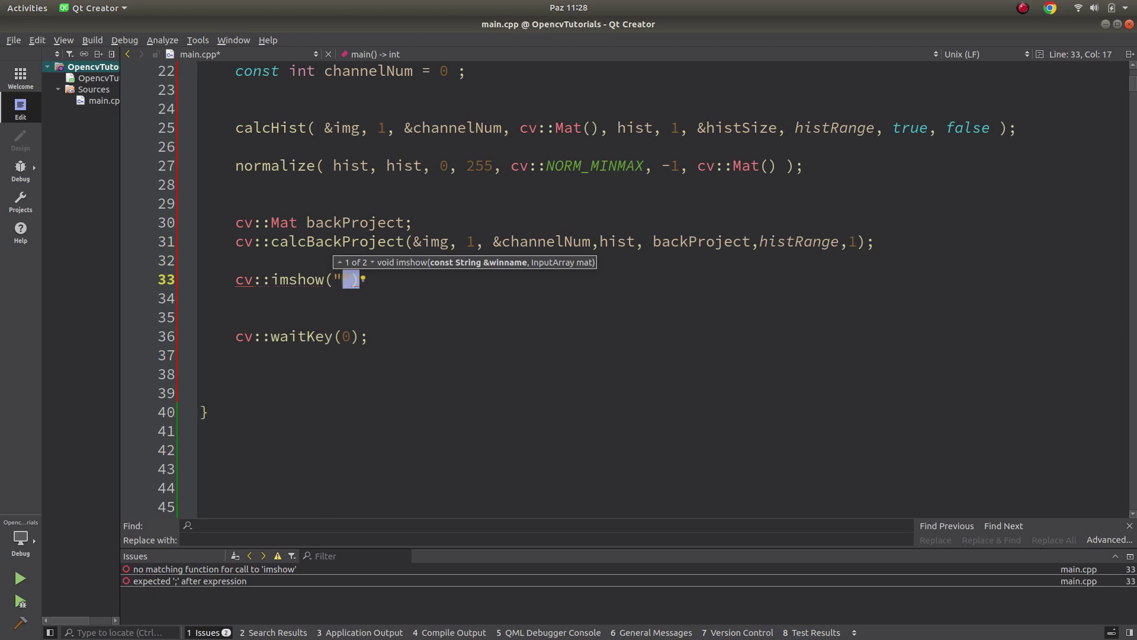
type("BackProje")
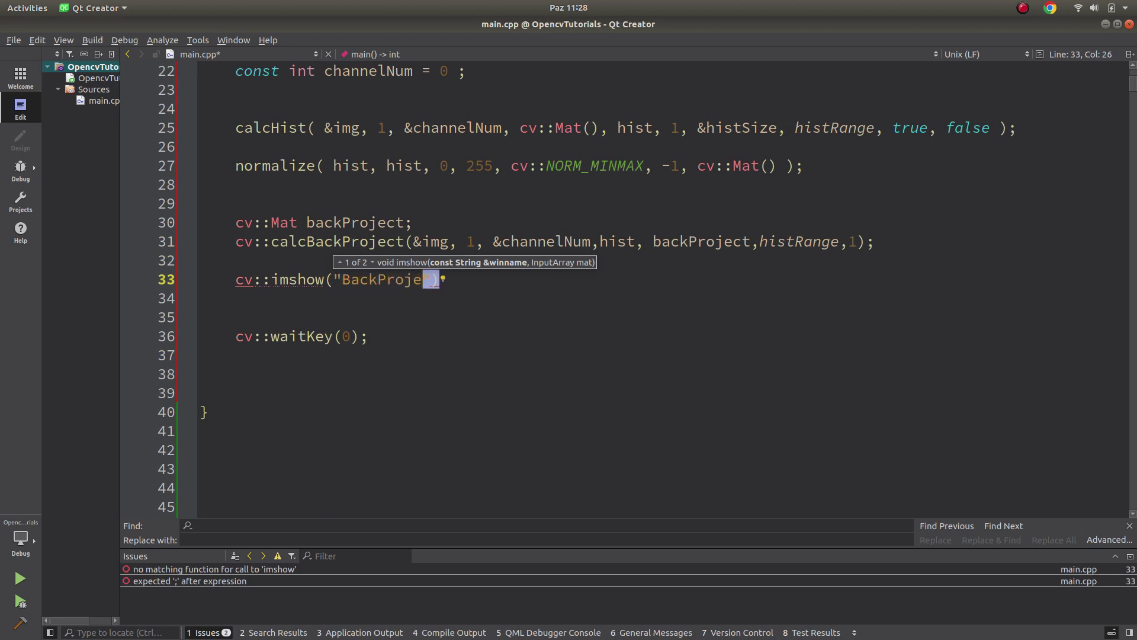
type("ct\",ba")
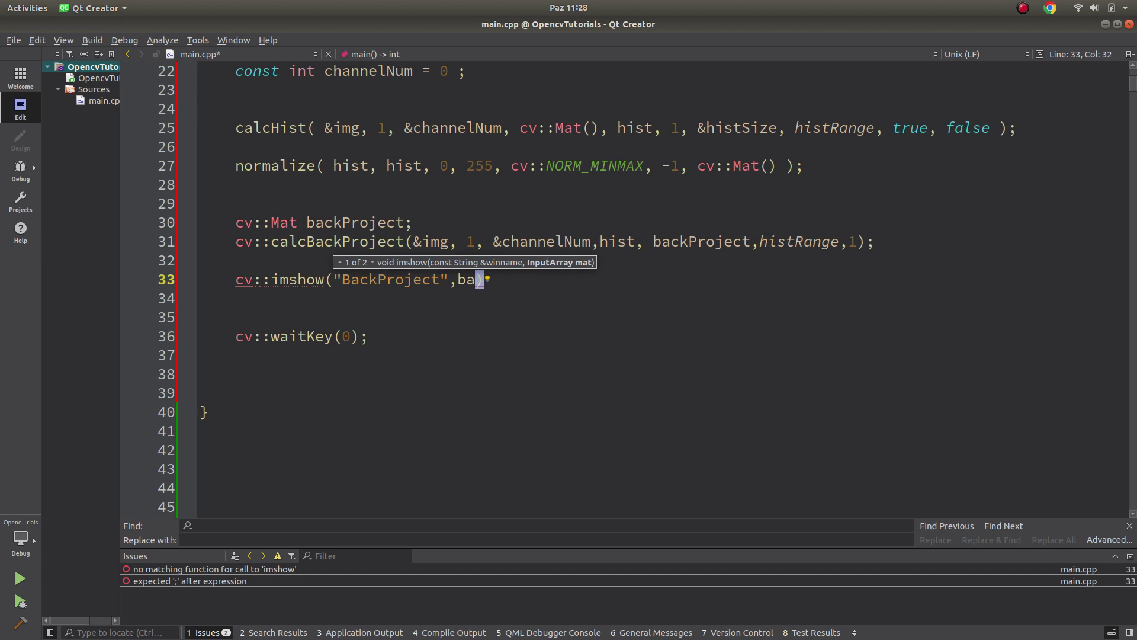
type("ck")
key("Return")
type(");")
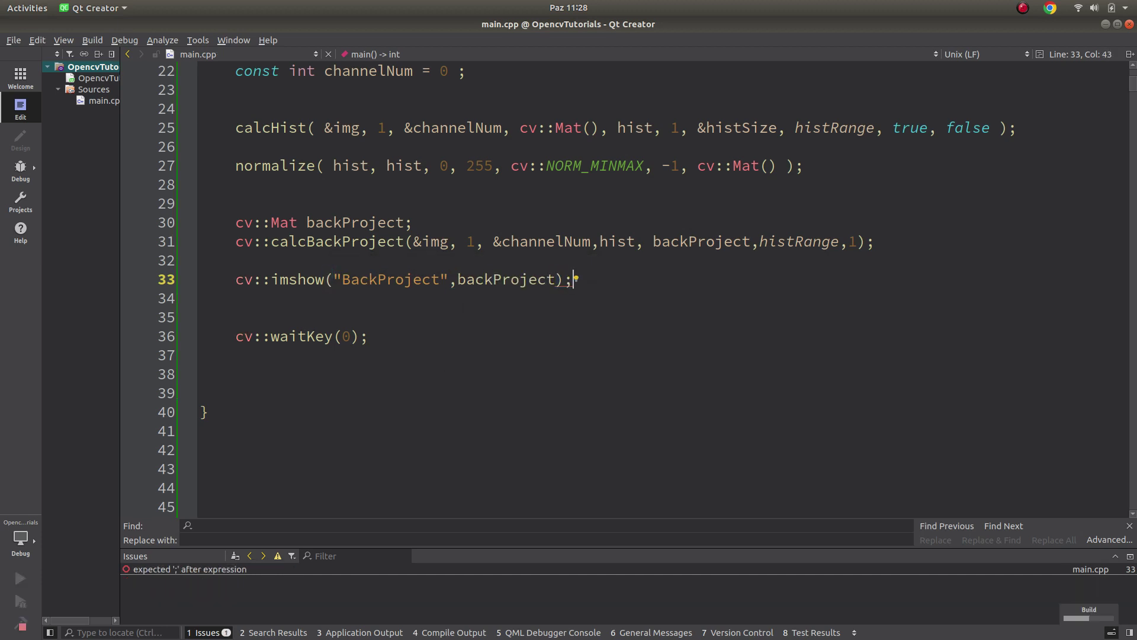
Run the program, retitle the result window "BackProj", and view it alongside the Input window.
key("ctrl+r")
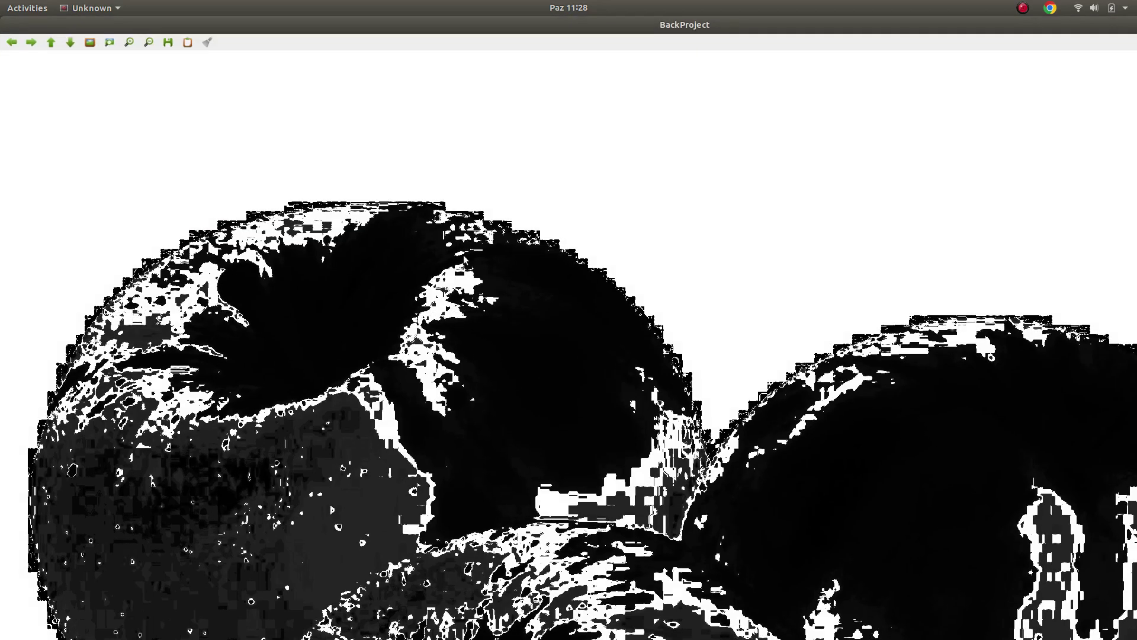
key("Escape")
scroll(399, 358, "up", 5)
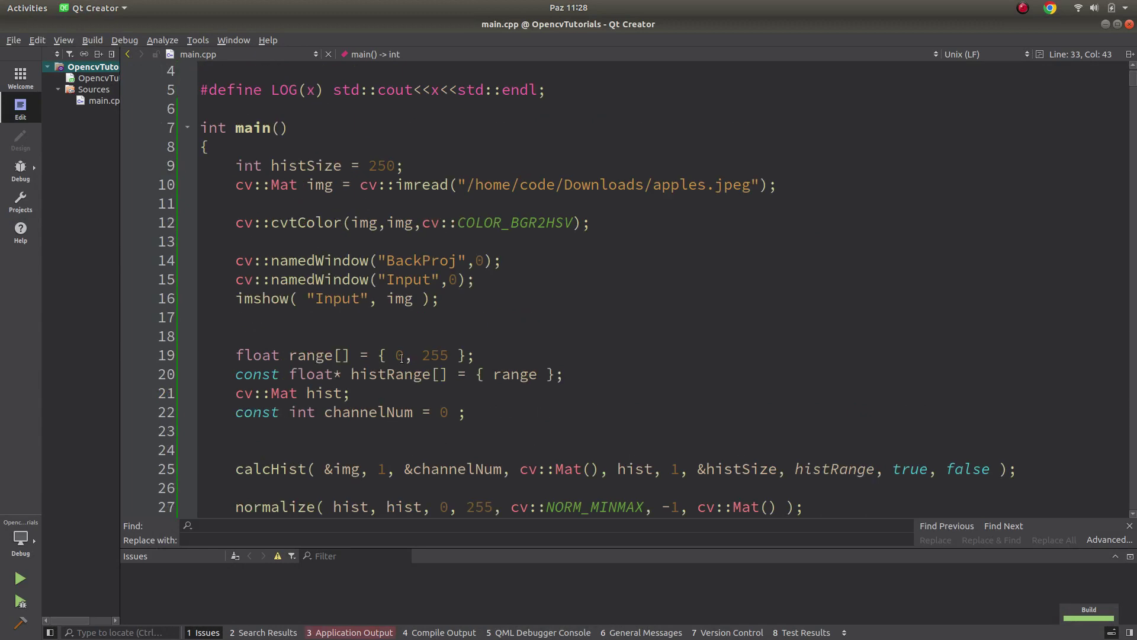
double_click(413, 260)
scroll(413, 263, "down", 4)
left_click(440, 393)
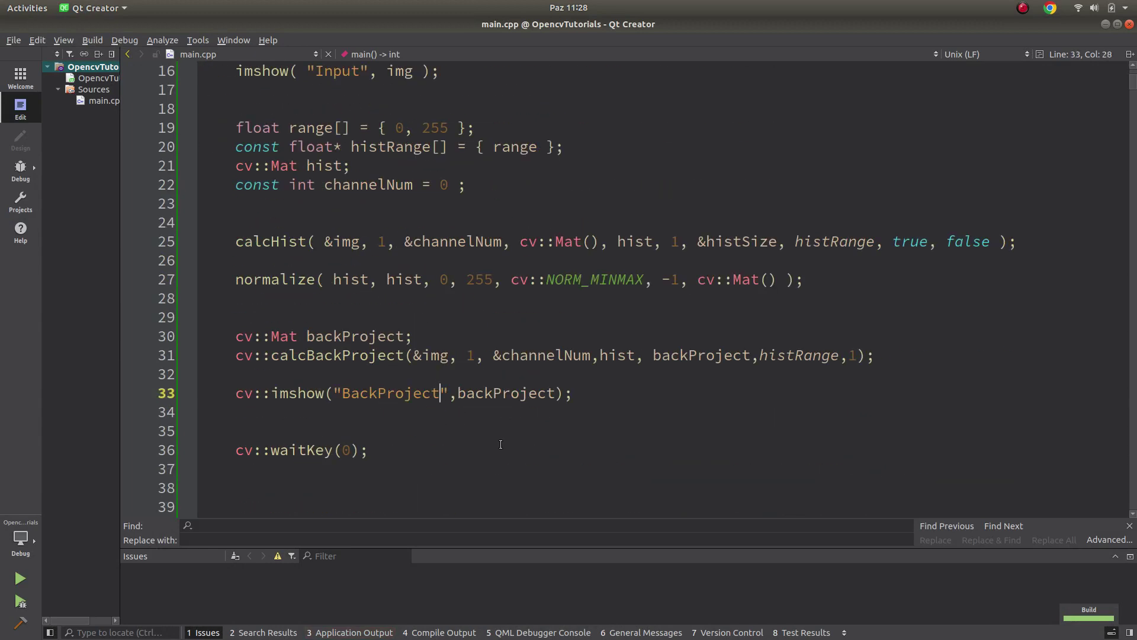
key("BackSpace")
key("BackSpace")
key("BackSpace")
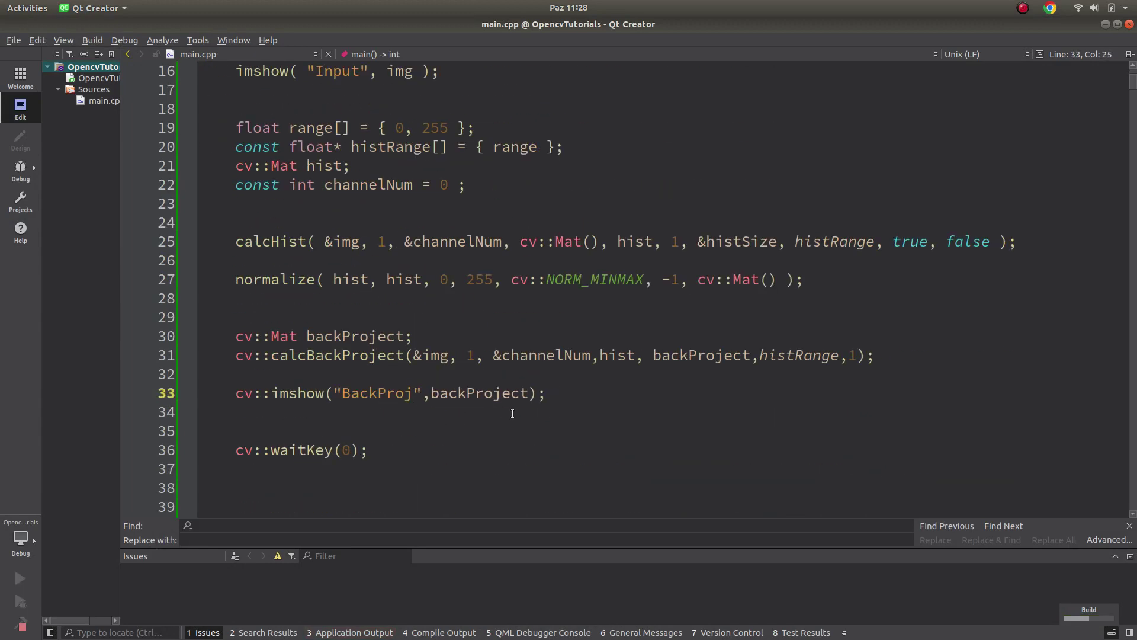
left_click_drag(178, 54, 550, 123)
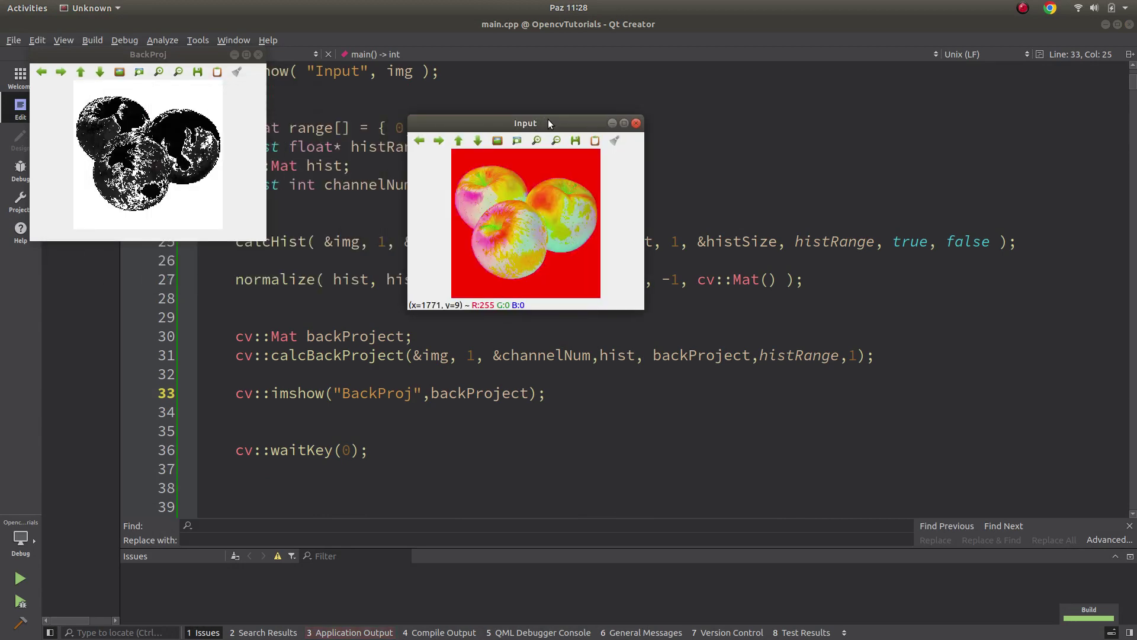
key("Escape")
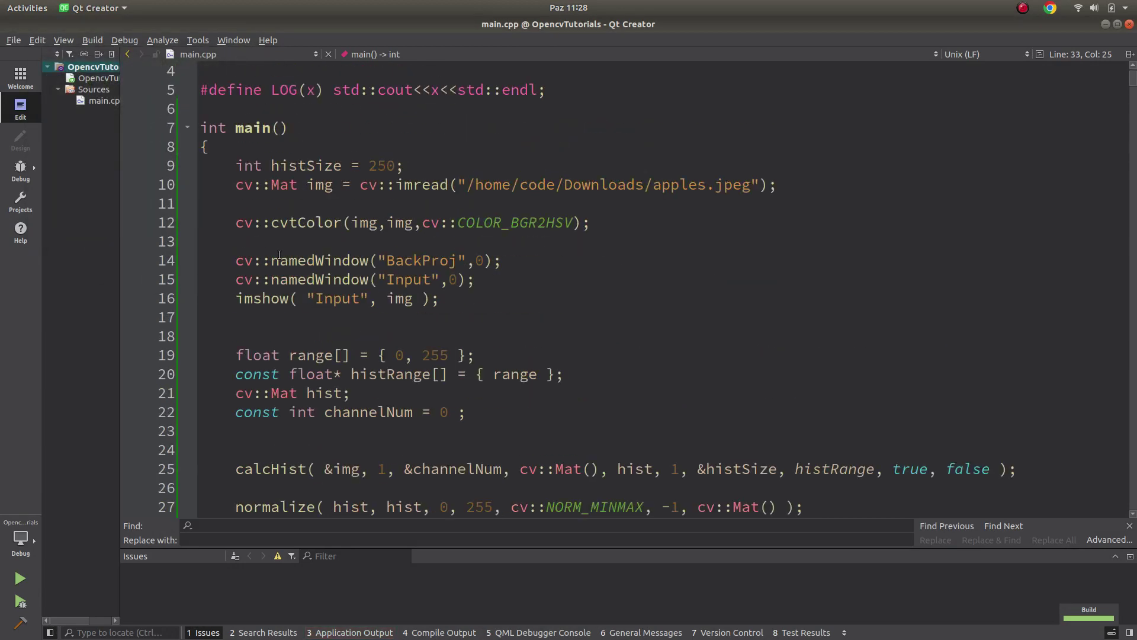
Comment out the cvtColor line and rerun, inspecting the BackProj and Input windows.
left_click(236, 222)
type("//")
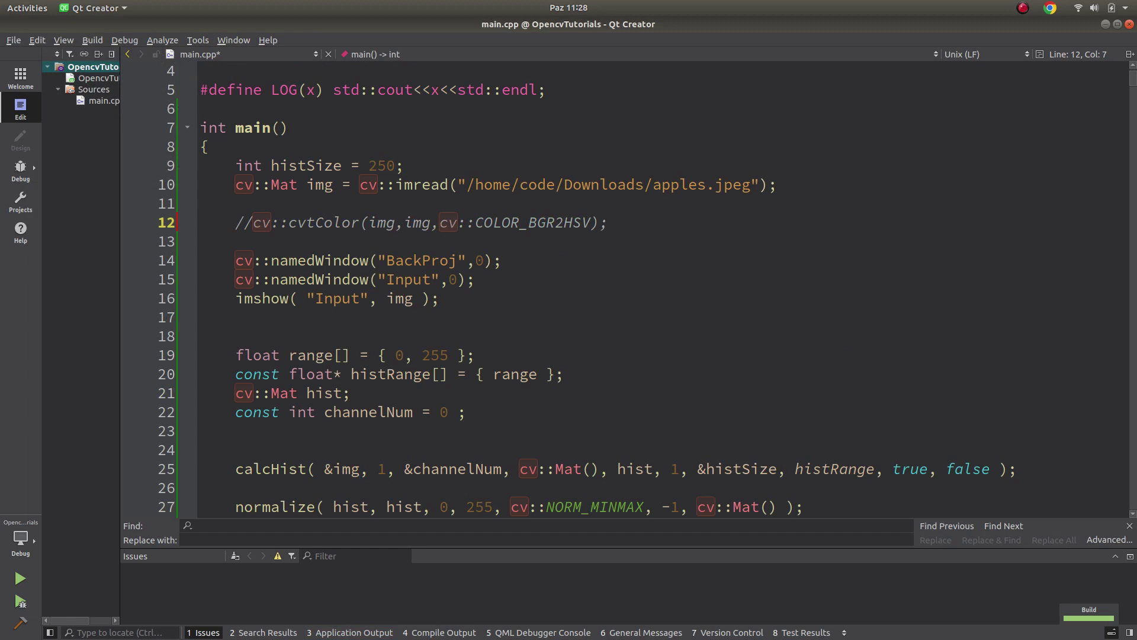
key("ctrl+r")
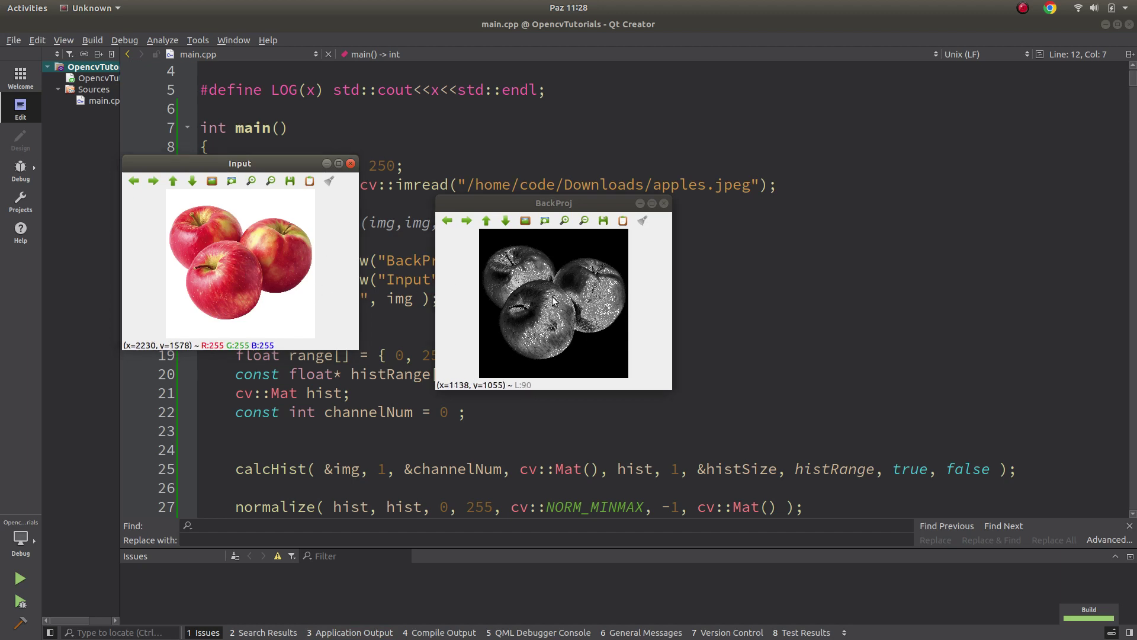
left_click(553, 300)
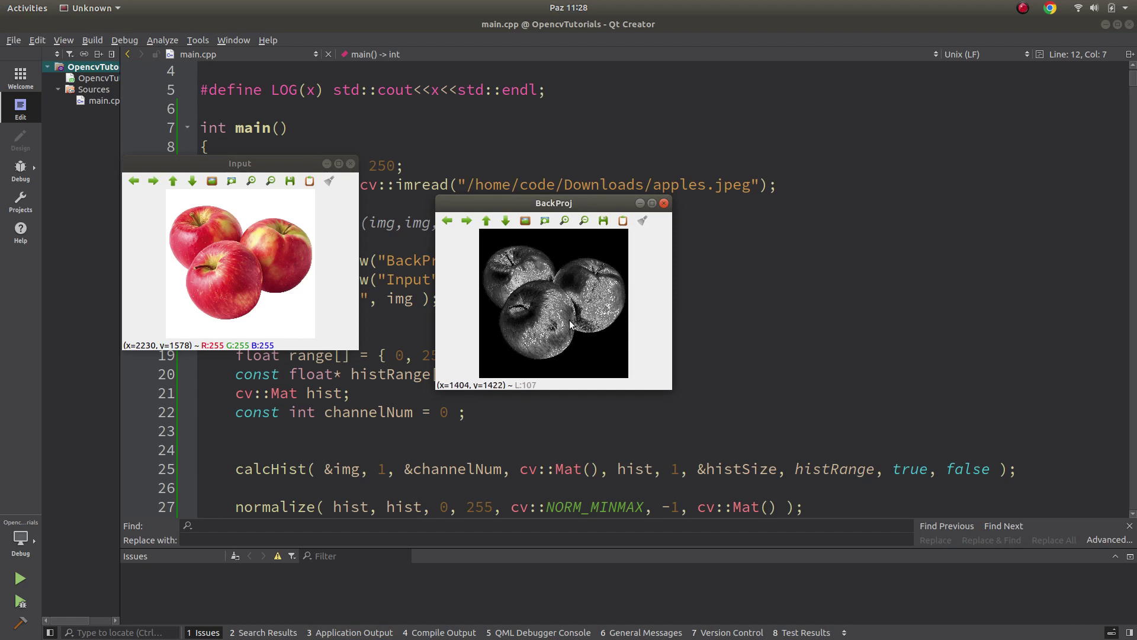
left_click(310, 280)
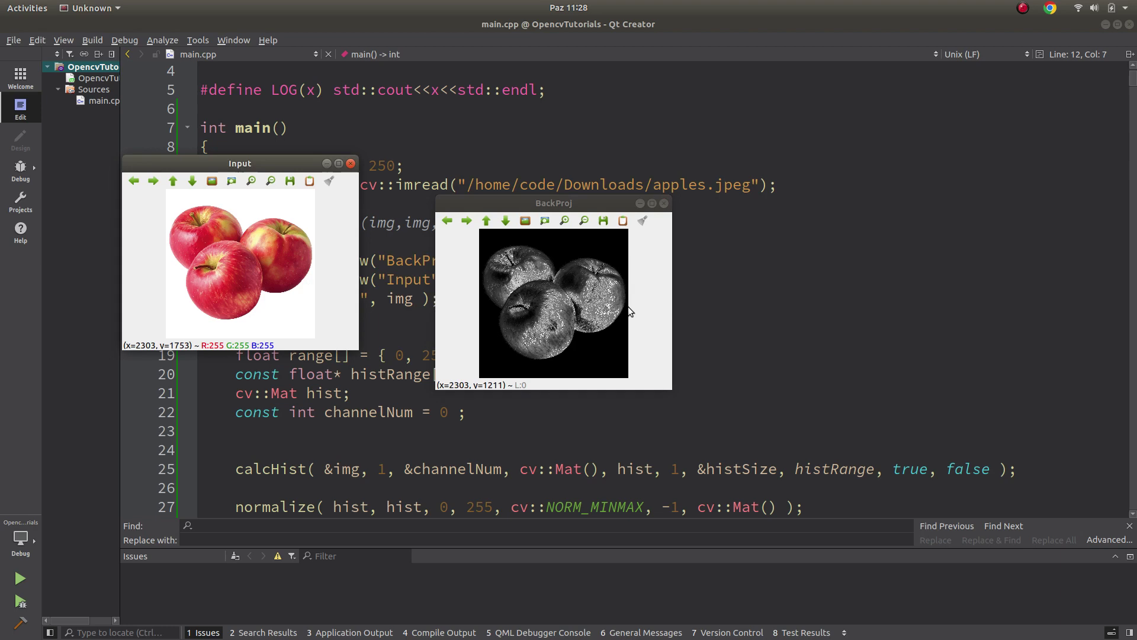
Set channelNum to 1 and rerun, placing the back-projection beside the apples image.
key("Escape")
left_click(383, 166)
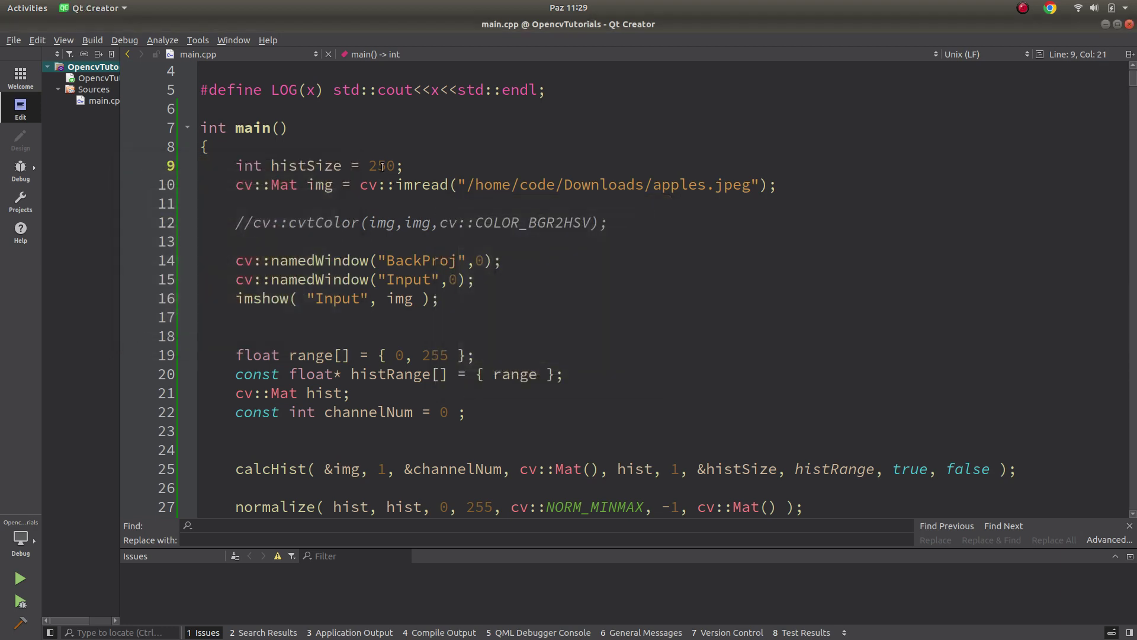
scroll(382, 166, "down", 4)
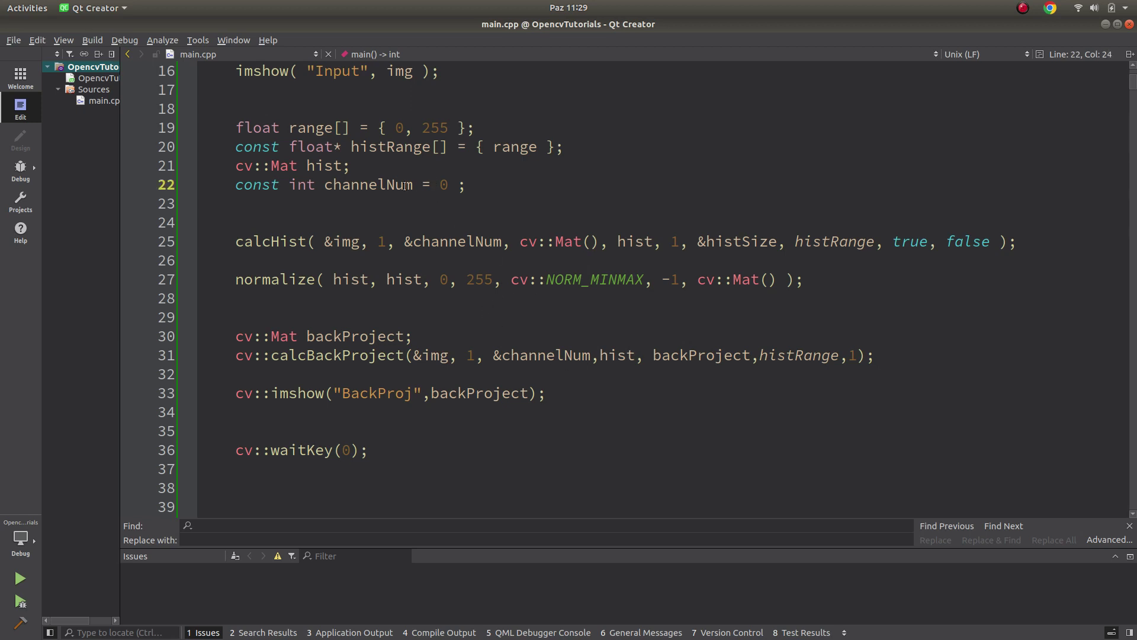
key("Down")
key("Down")
key("Down")
key("Left")
key("Left")
key("Left")
left_click(440, 185)
type("1")
key("ctrl+r")
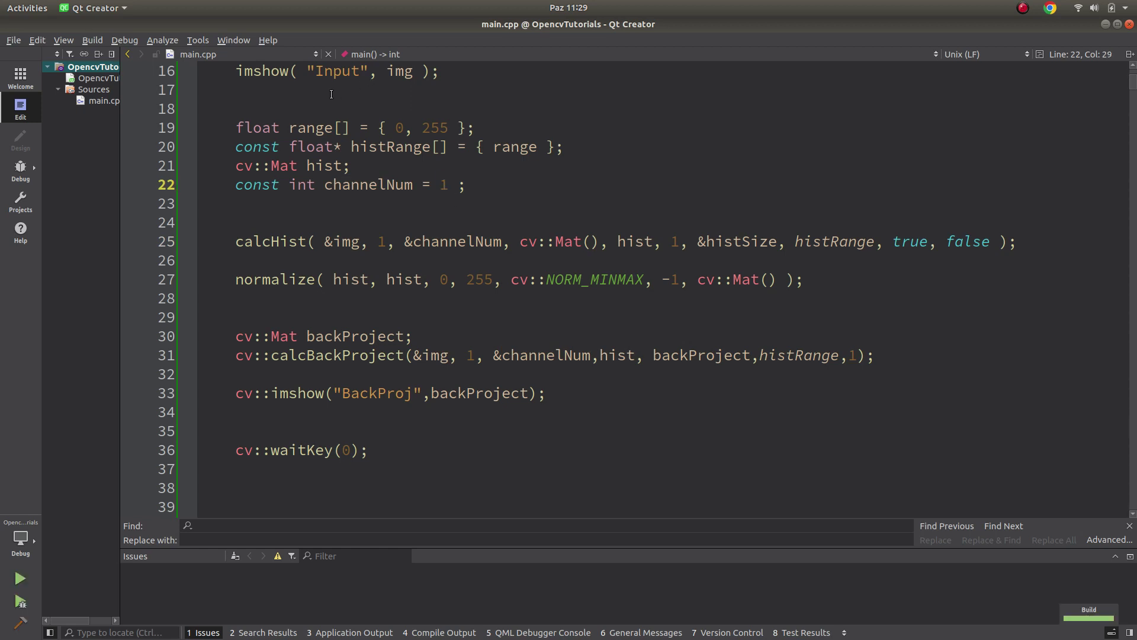
left_click_drag(173, 52, 546, 119)
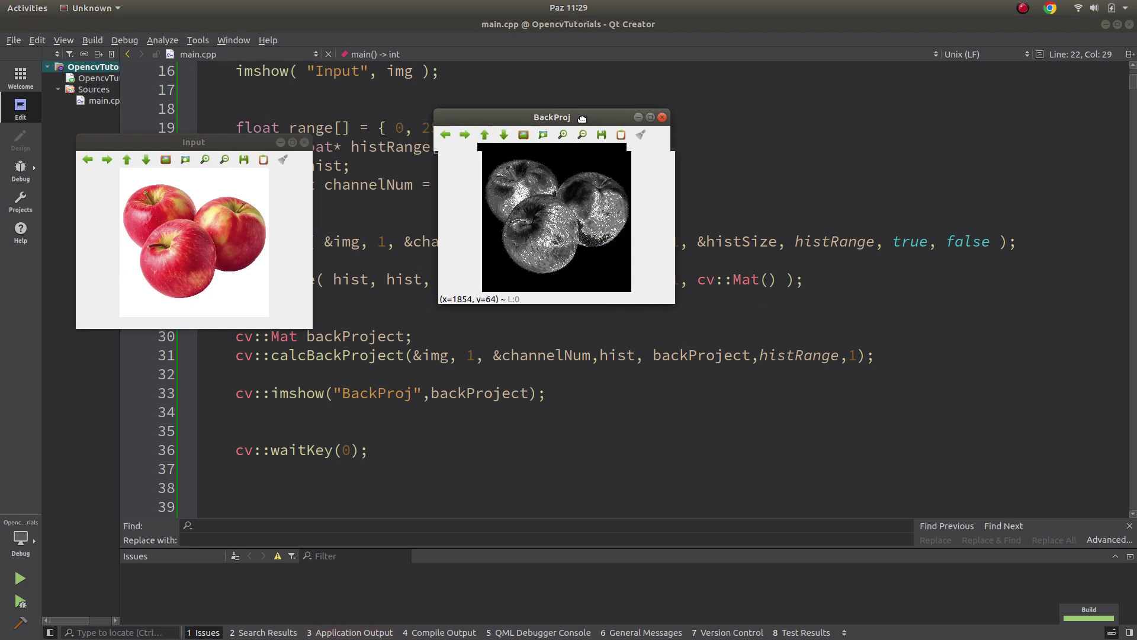
key("Escape")
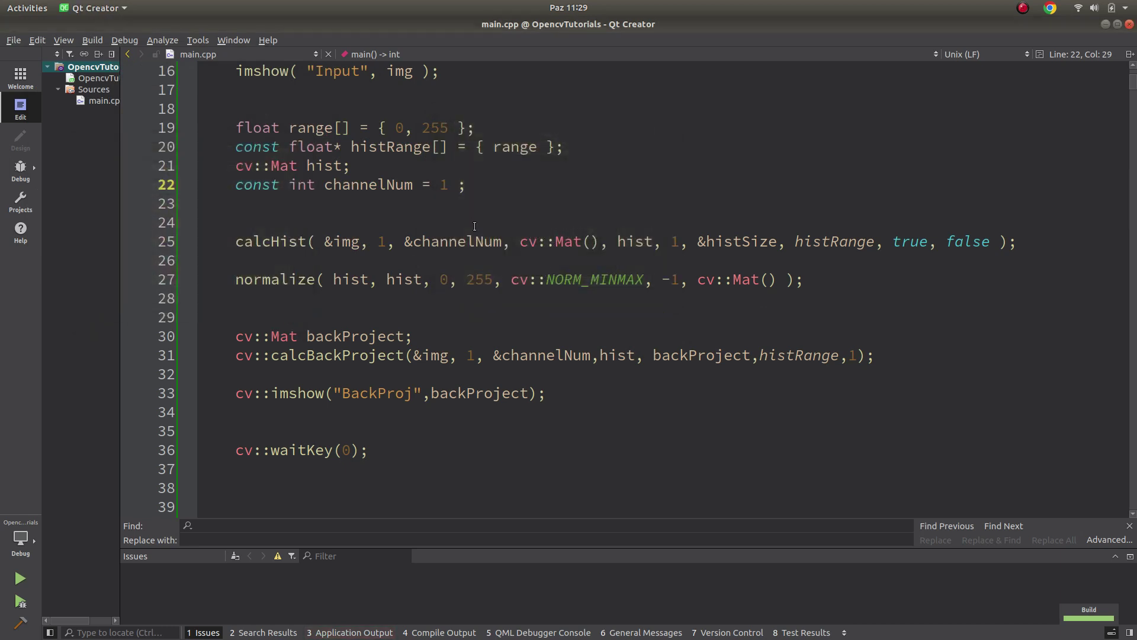
mouse_move(462, 242)
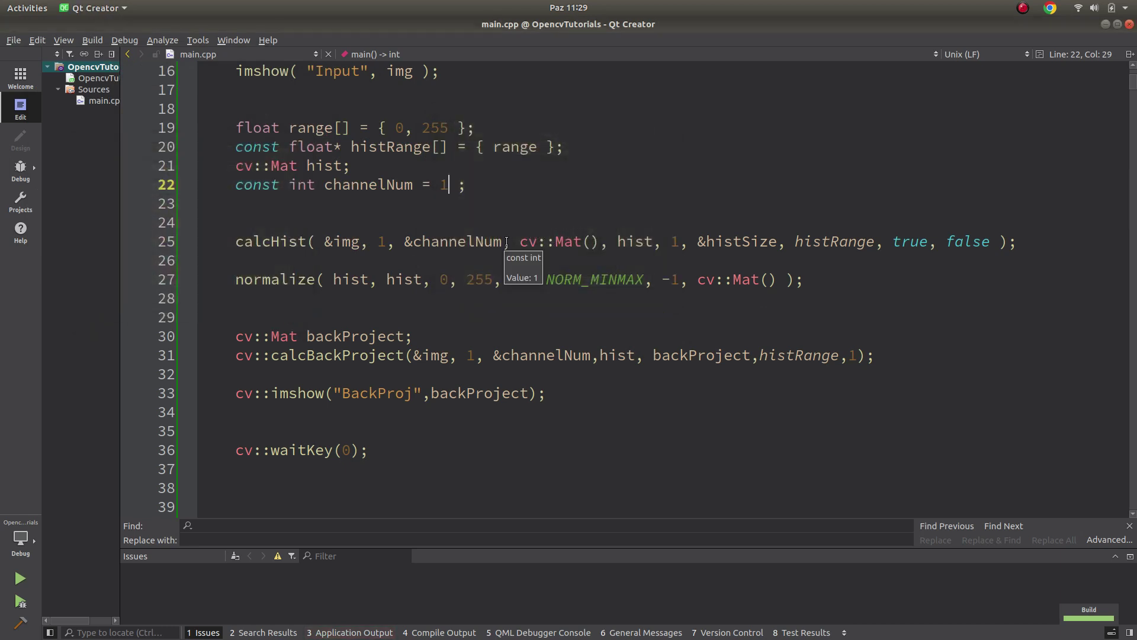
scroll(507, 242, "up", 1)
scroll(388, 168, "up", 3)
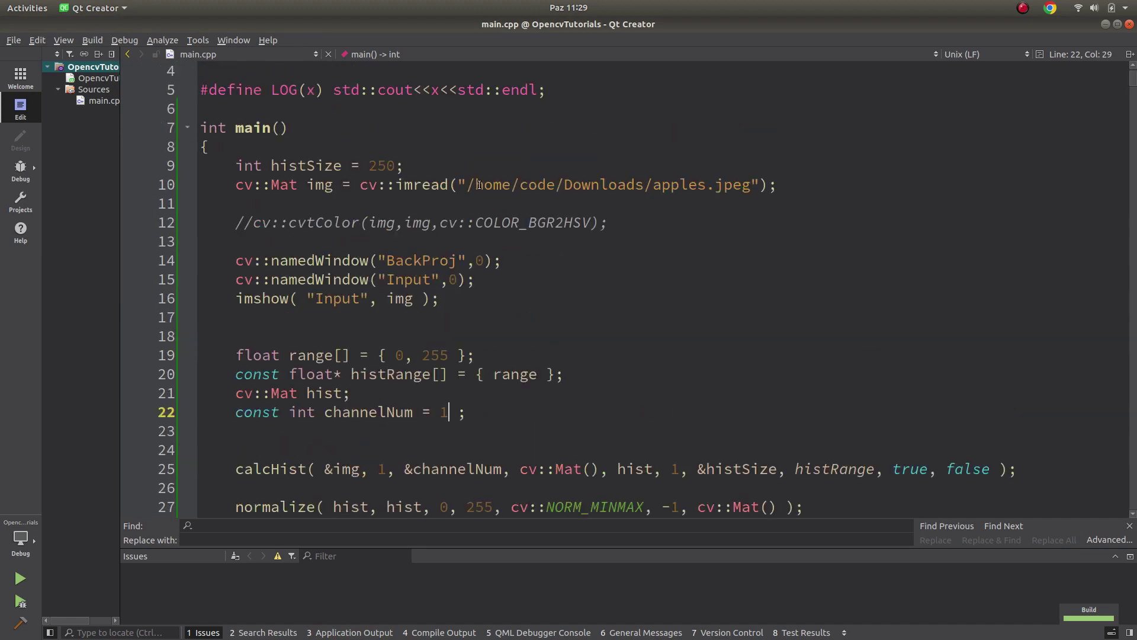
Set histSize to 10 and rerun, comparing the coarser back-projection beside the input.
double_click(382, 165)
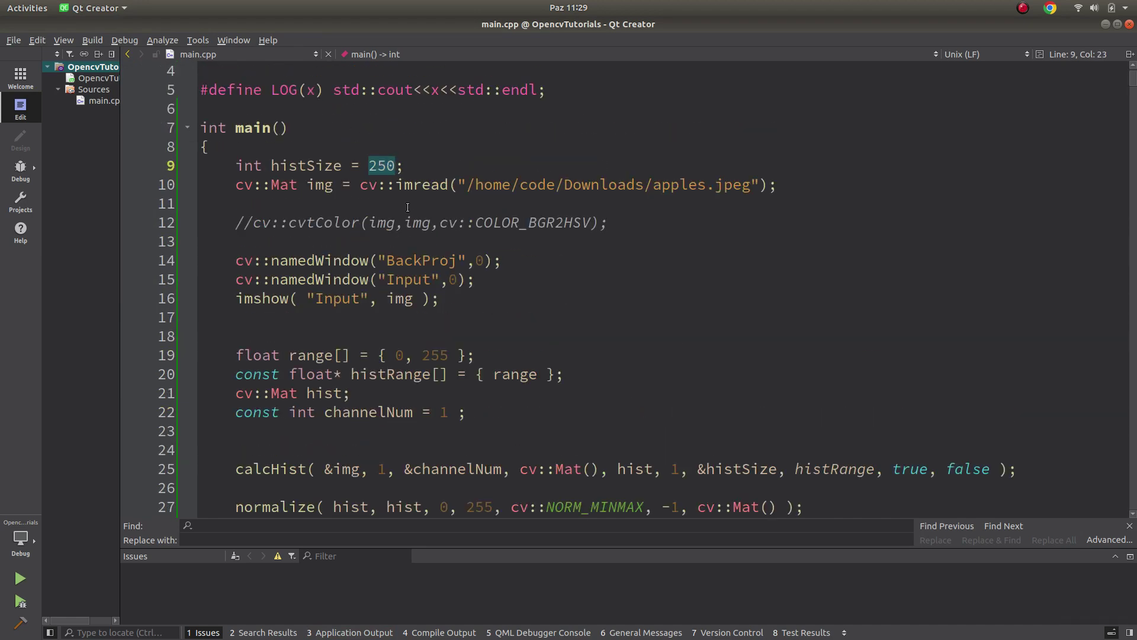
type("10")
key("ctrl+r")
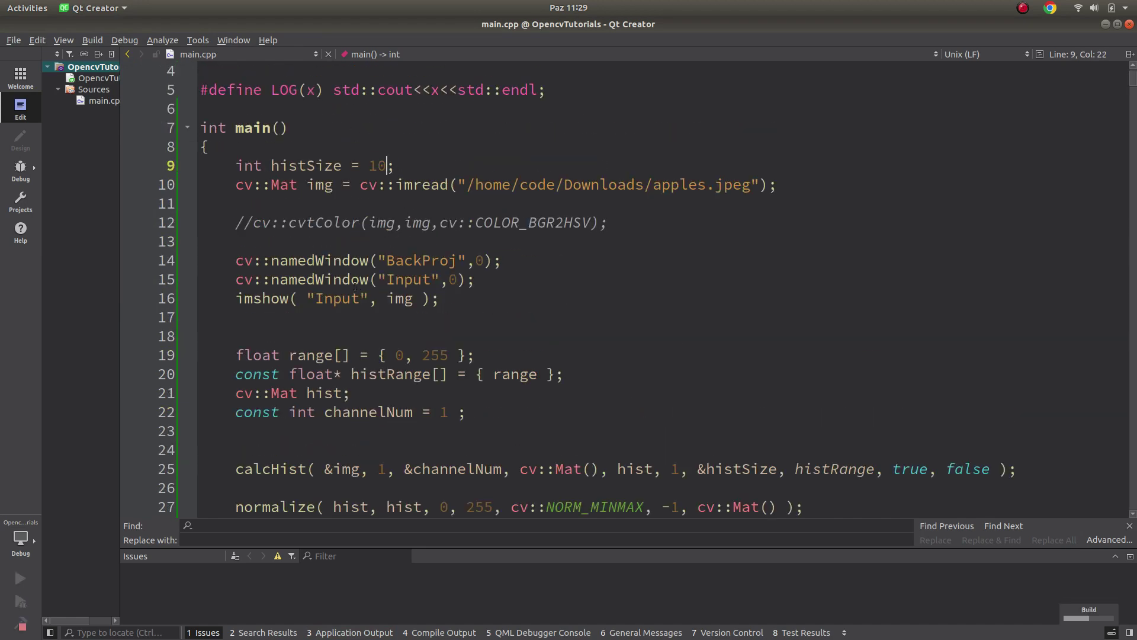
left_click_drag(203, 71, 583, 108)
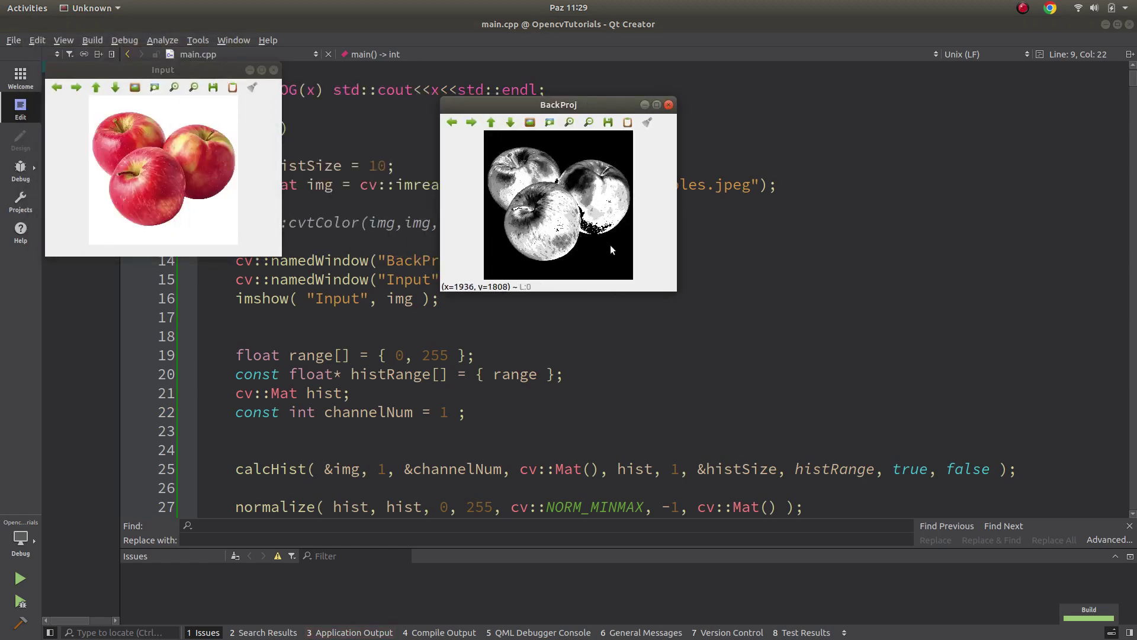
key("Escape")
scroll(521, 434, "down", 3)
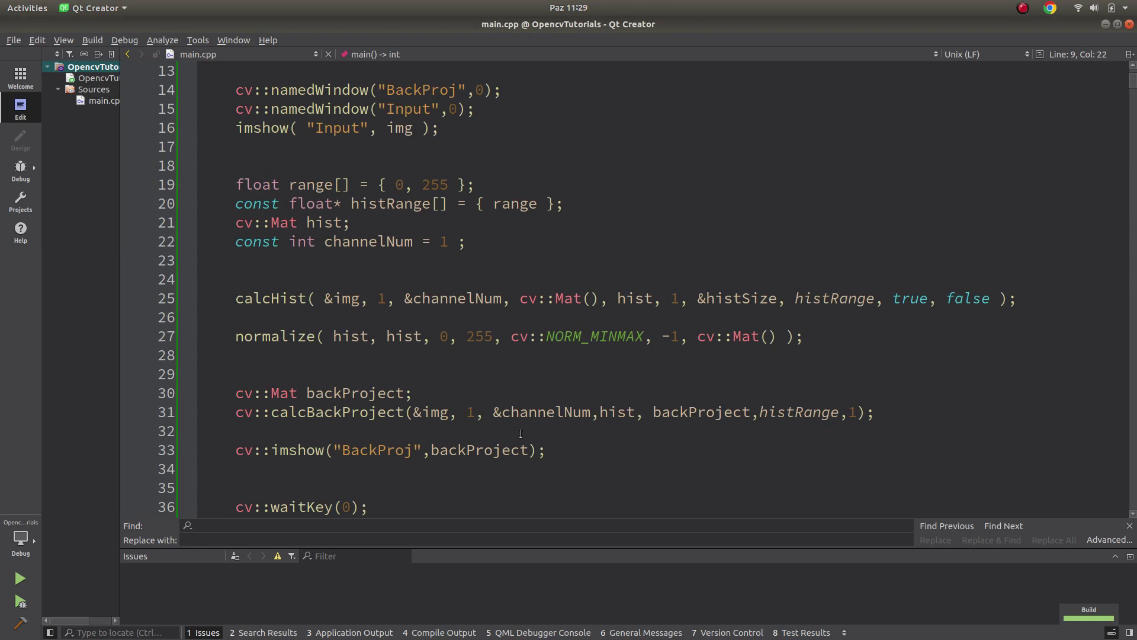
Change the calcBackProject scale argument from 1 to 2 and rerun.
left_click(846, 413)
key("Delete")
type("2")
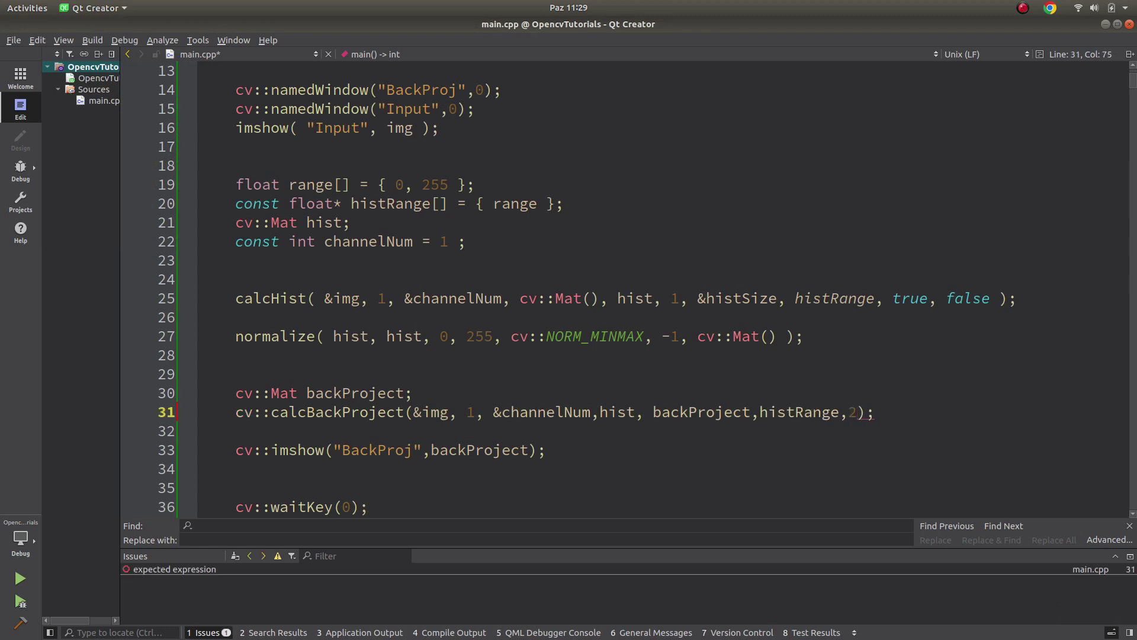
key("ctrl+r")
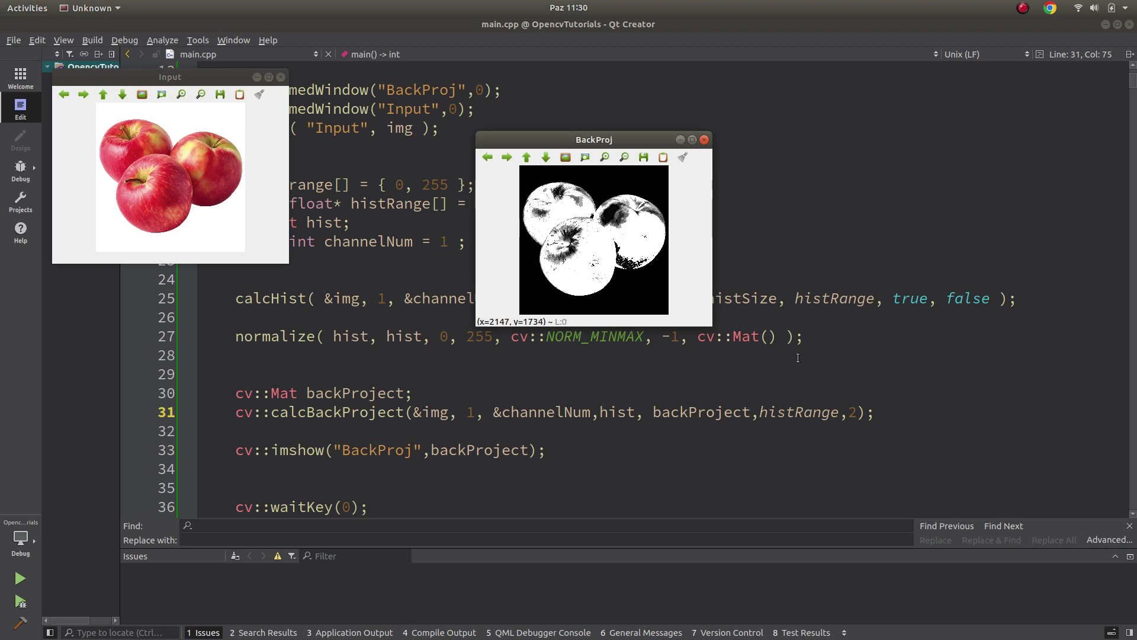
Raise the scale to 5 and rerun, placing the back-projection beside the input.
key("Escape")
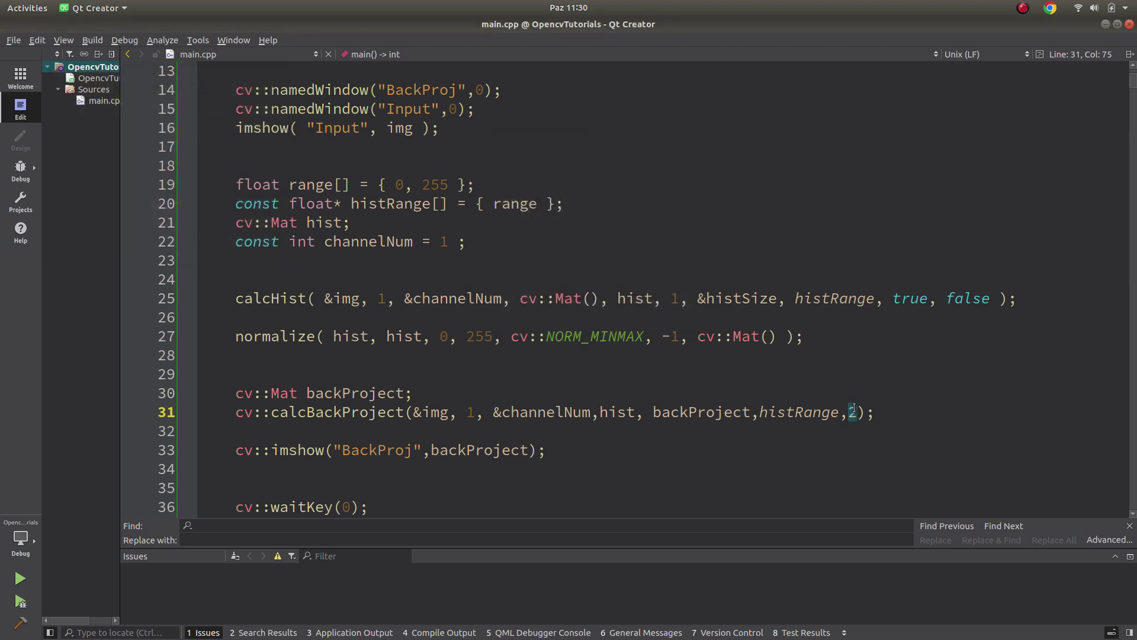
type("5")
key("ctrl+r")
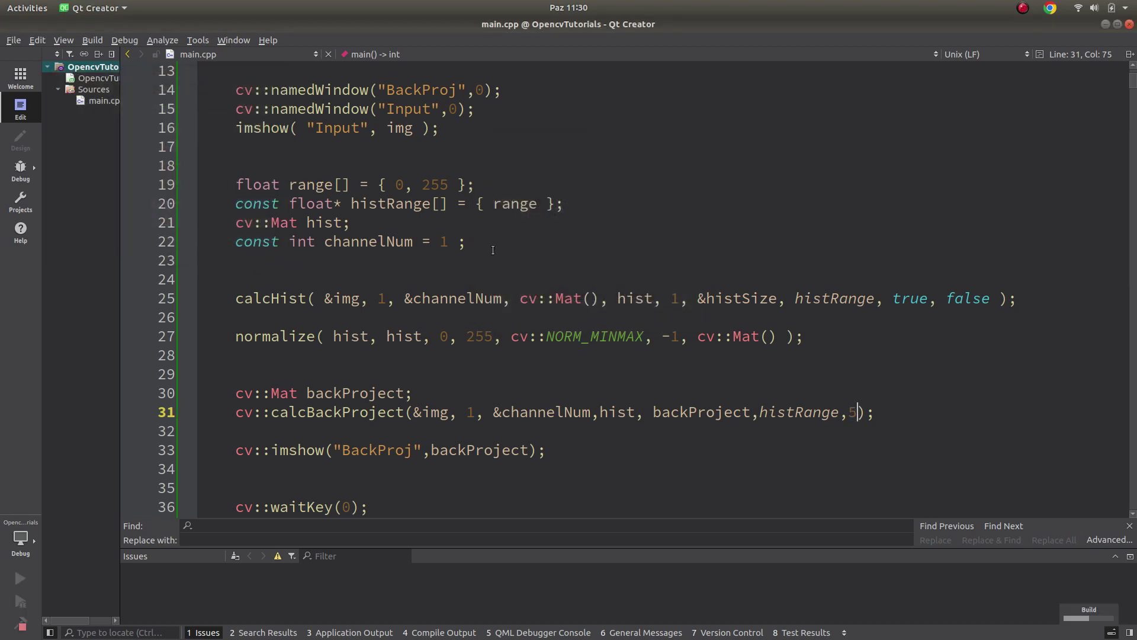
left_click_drag(159, 53, 461, 124)
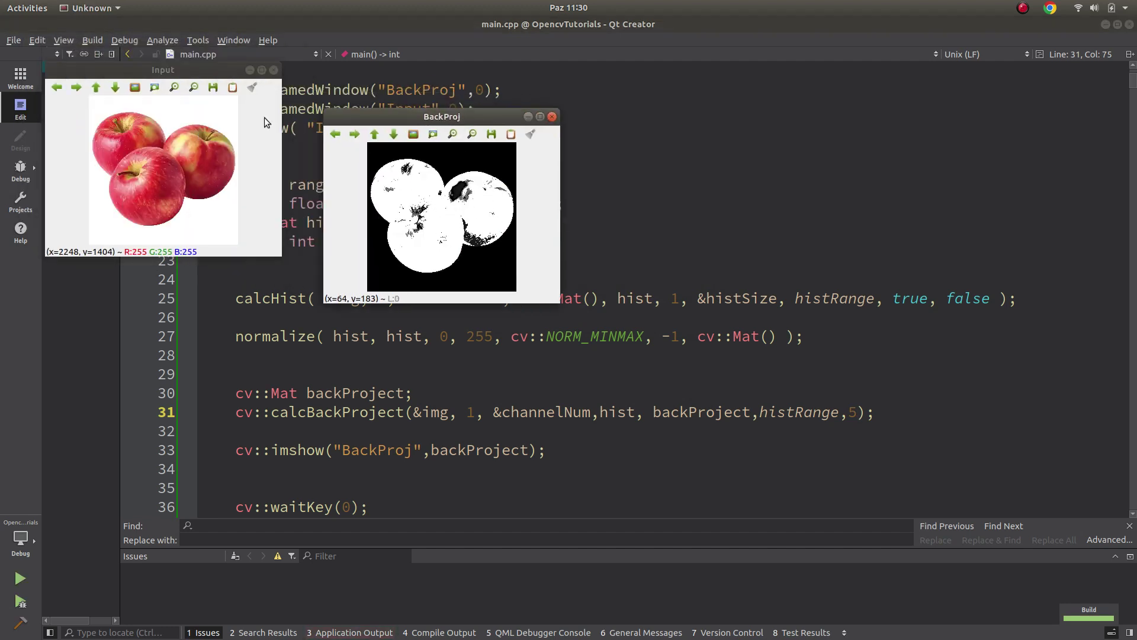
Close the result windows and change the calcBackProject scale on line 31 from 5 to 1.
key("Escape")
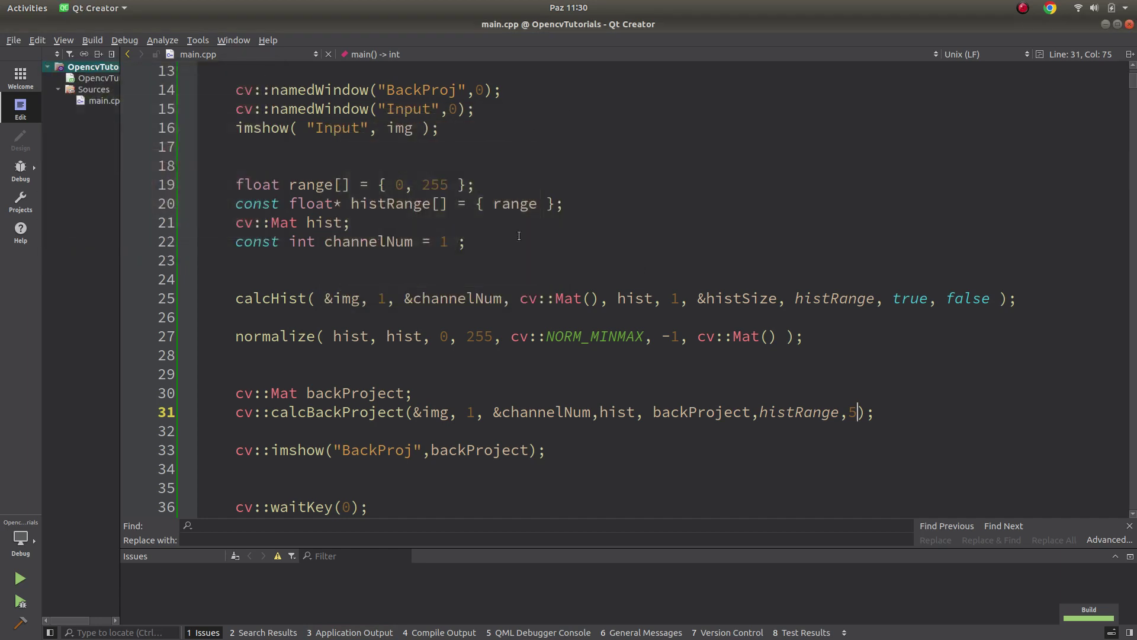
key("BackSpace")
type("1")
scroll(969, 308, "up", 3)
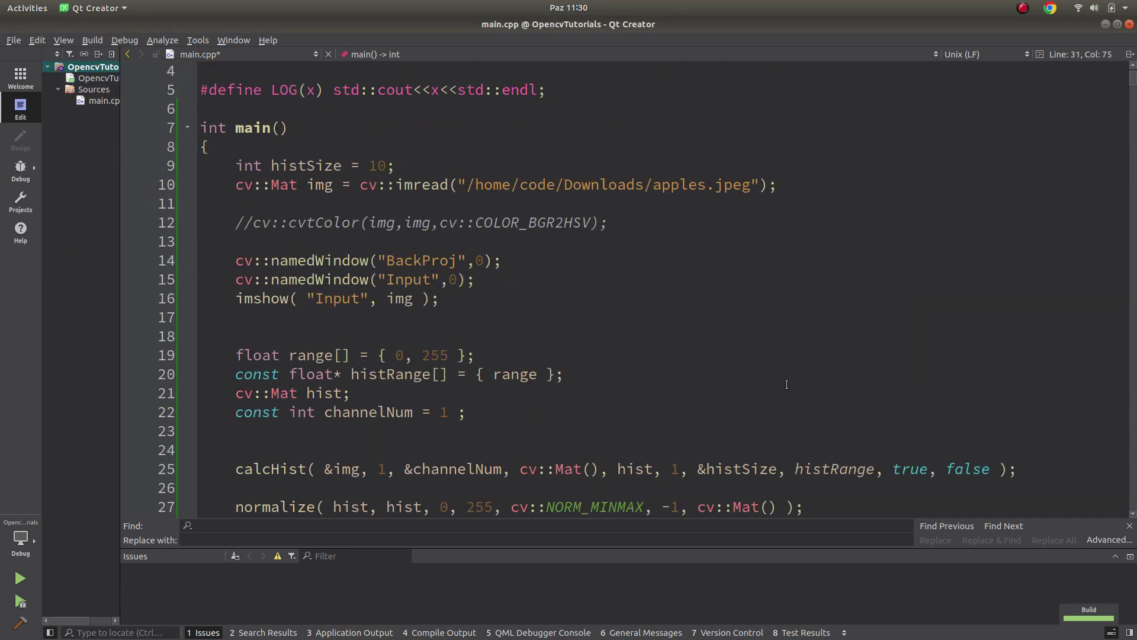
left_click(296, 165)
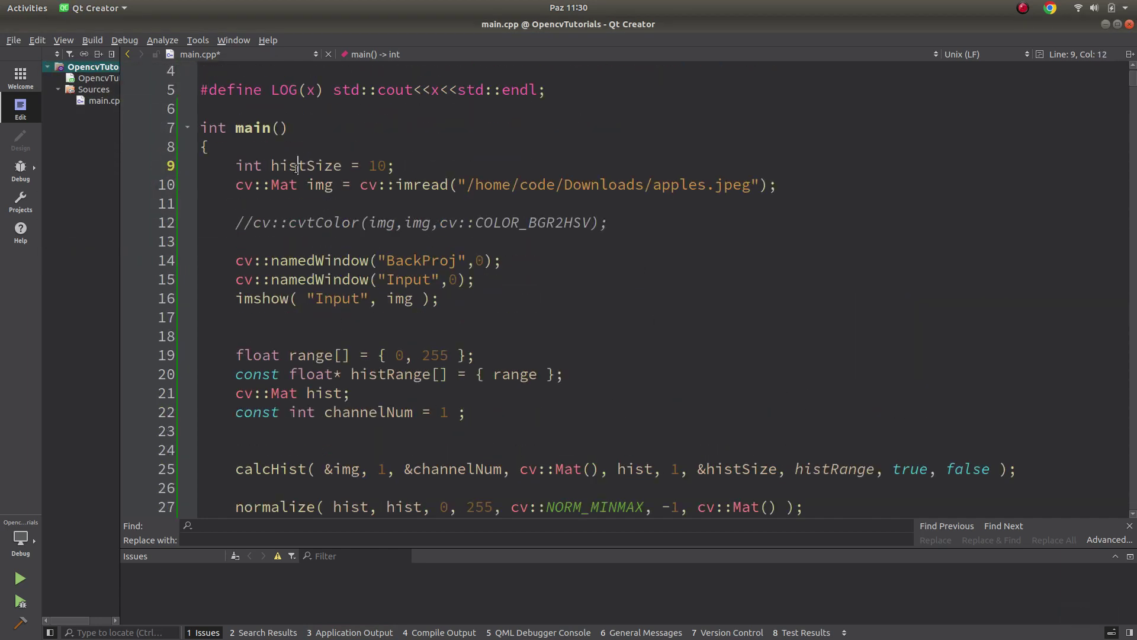
left_click(413, 413)
scroll(539, 418, "down", 5)
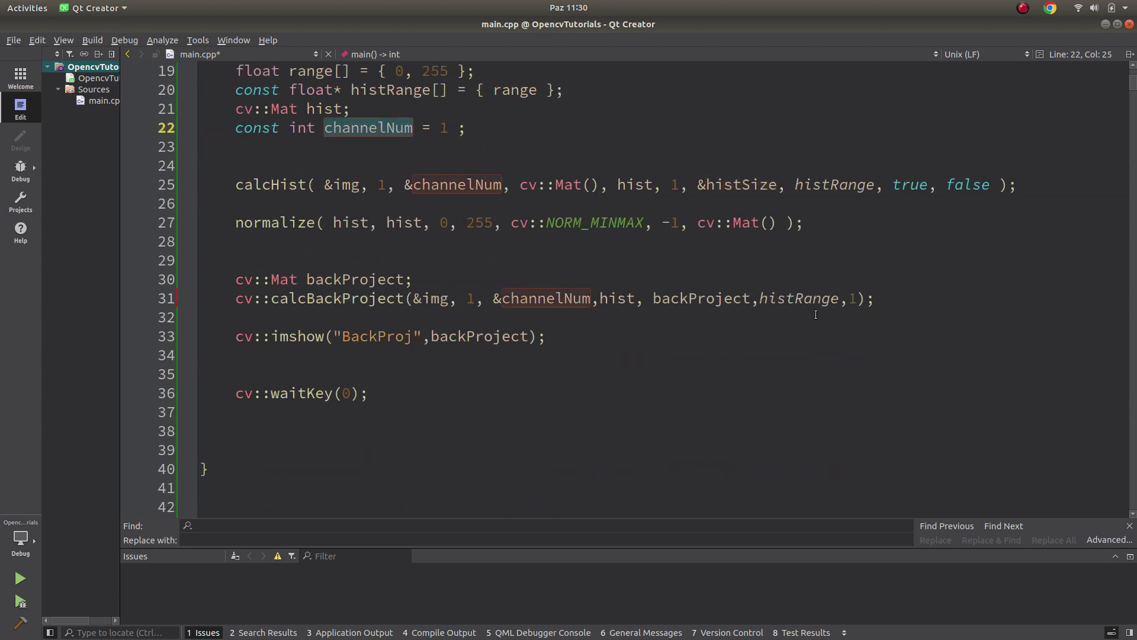
left_click(848, 298)
scroll(848, 299, "up", 2)
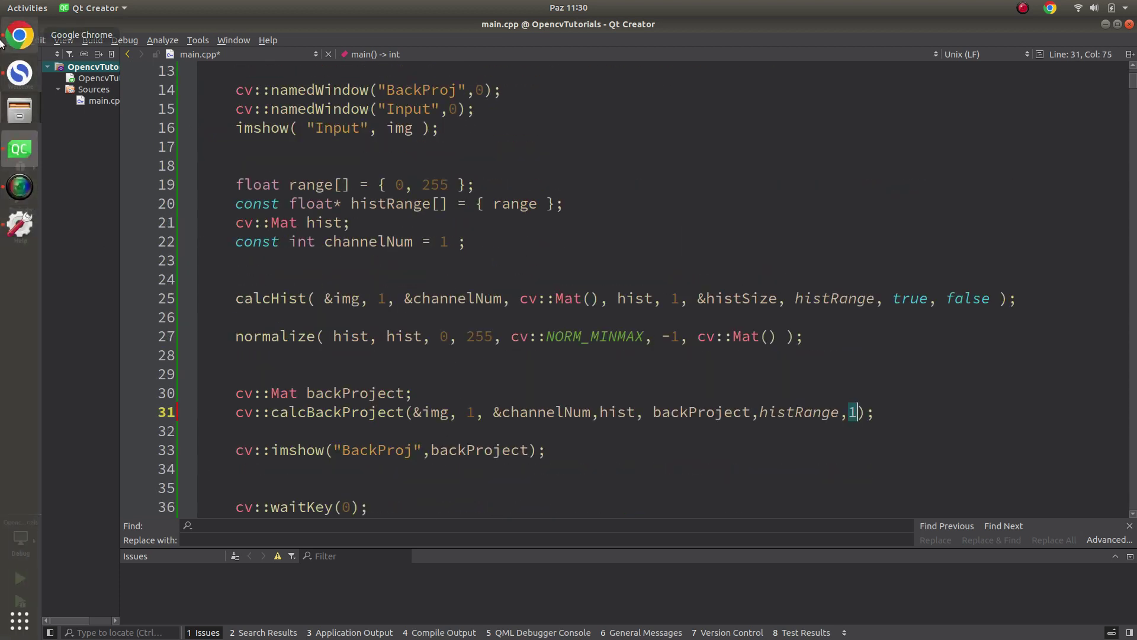
In Chrome, move between the Back Projection and Python histogram back-projection tutorials.
left_click(16, 36)
left_click(204, 26)
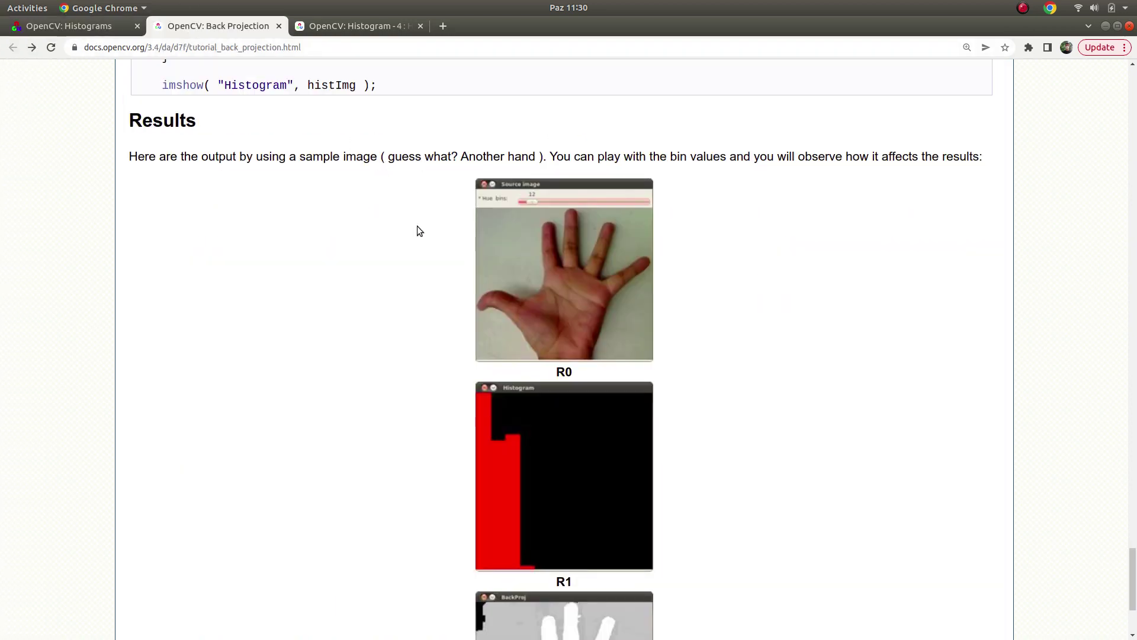
scroll(352, 114, "up", 3)
scroll(381, 225, "up", 3)
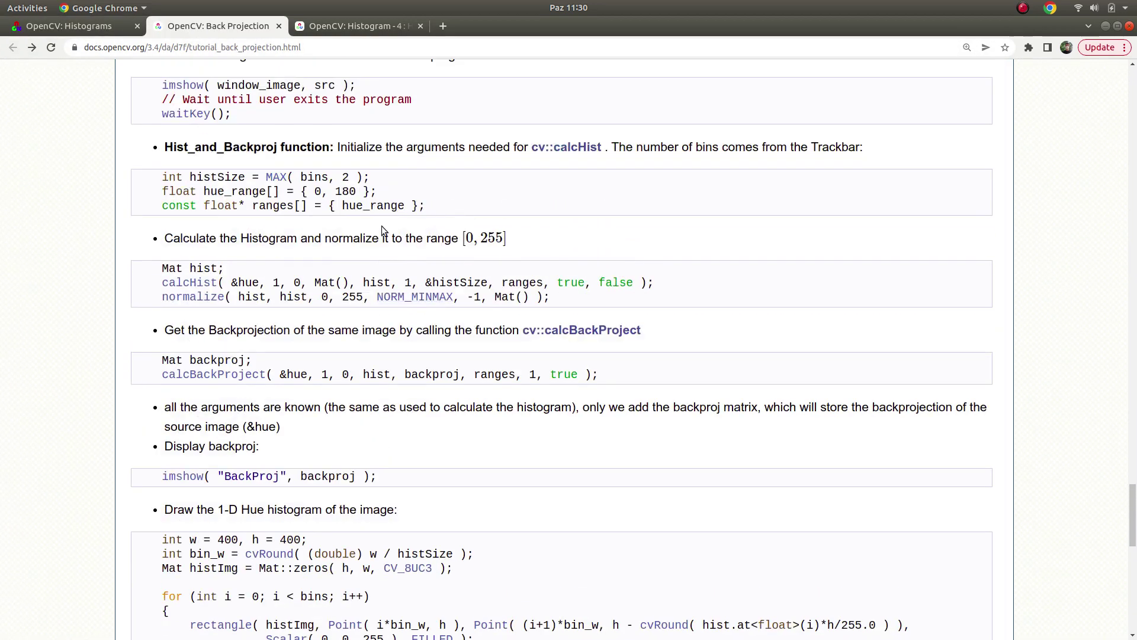
scroll(381, 226, "down", 1)
scroll(382, 226, "down", 1)
scroll(391, 226, "down", 8)
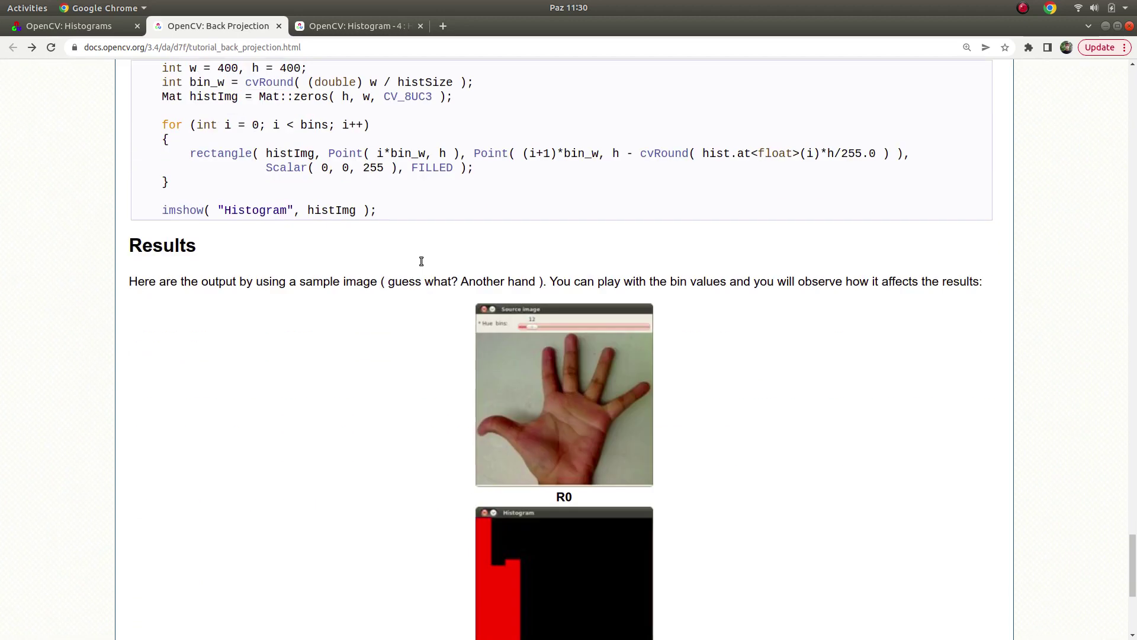
scroll(419, 259, "down", 3)
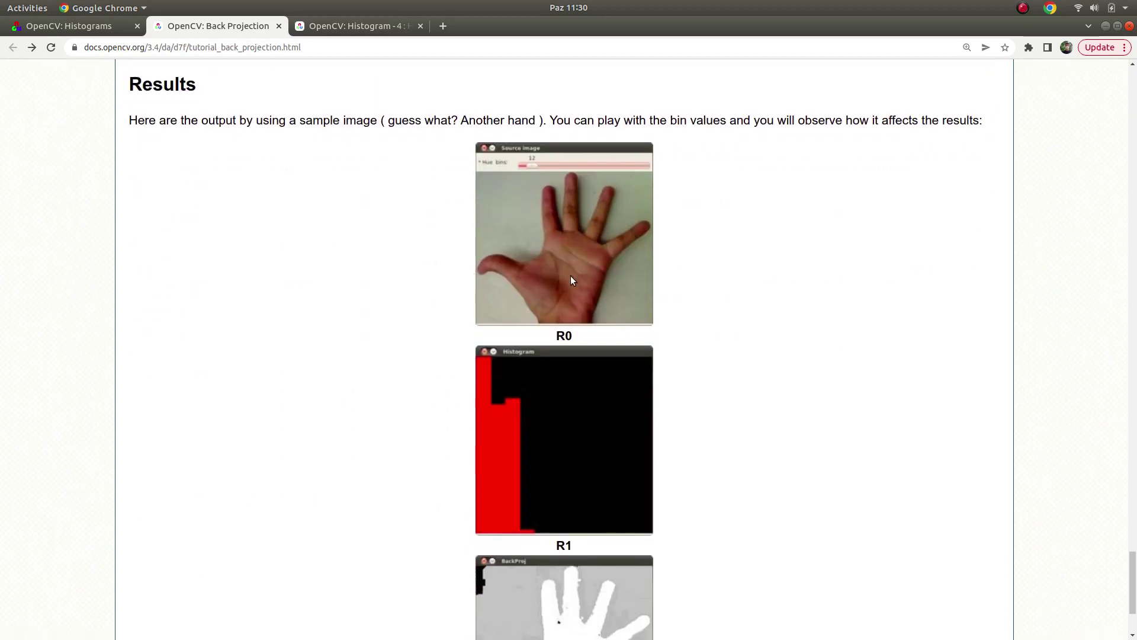
scroll(570, 276, "down", 3)
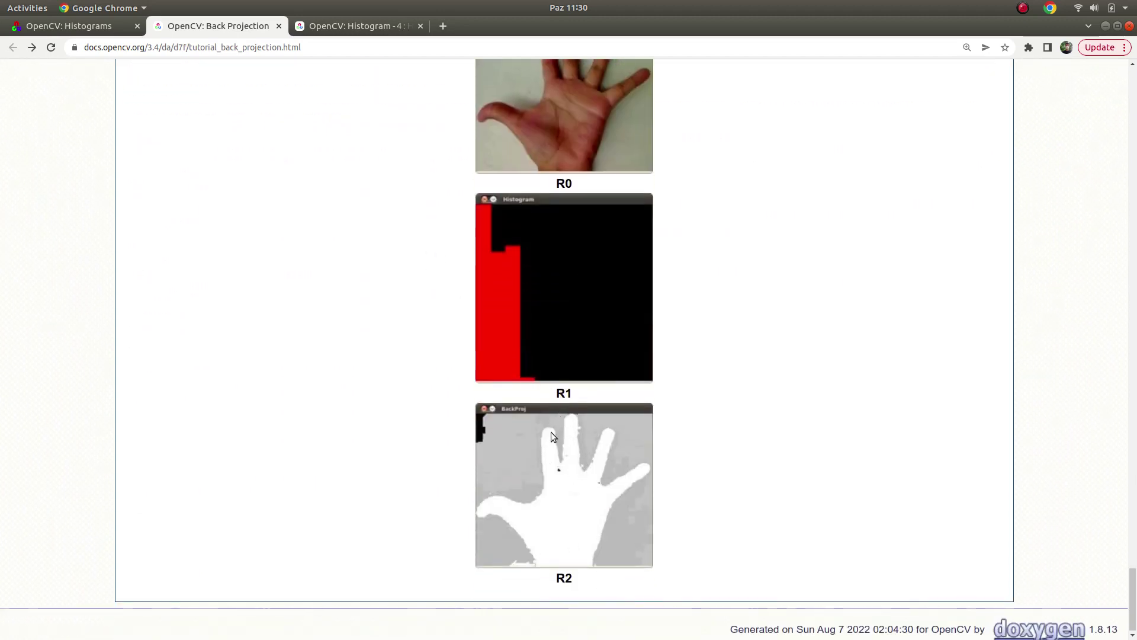
left_click(355, 26)
scroll(541, 307, "down", 1)
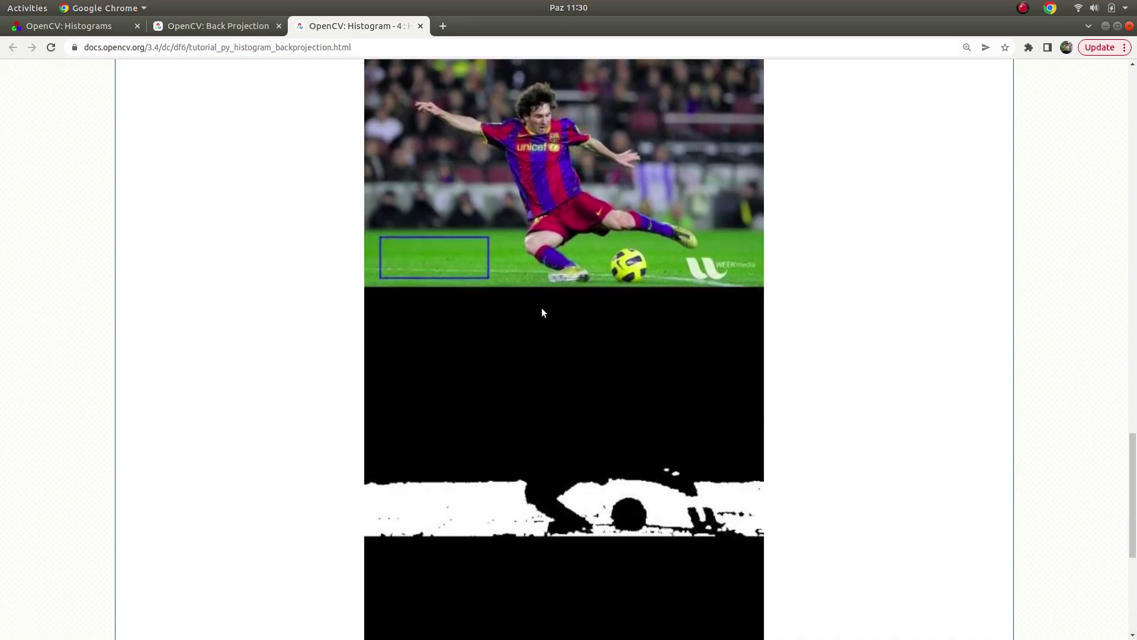
scroll(528, 282, "down", 2)
scroll(548, 279, "up", 2)
scroll(550, 274, "up", 3)
scroll(549, 275, "up", 1)
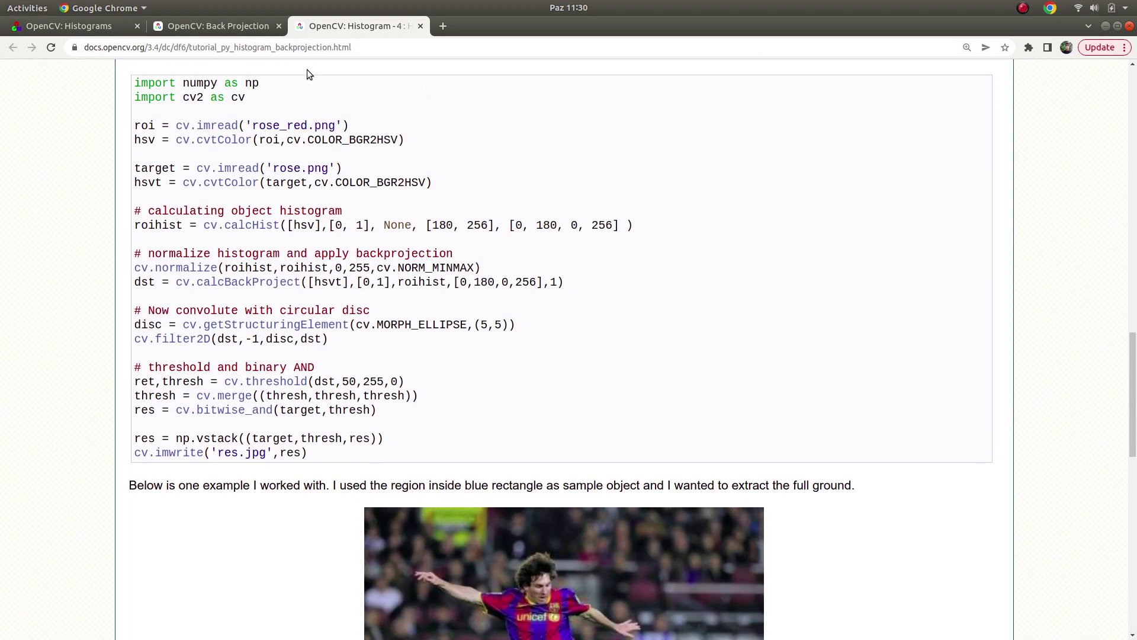
Select the calcBackProject line in the Python sample, then go to the Back Projection tutorial.
left_click(261, 28)
left_click(351, 22)
scroll(561, 355, "down", 2)
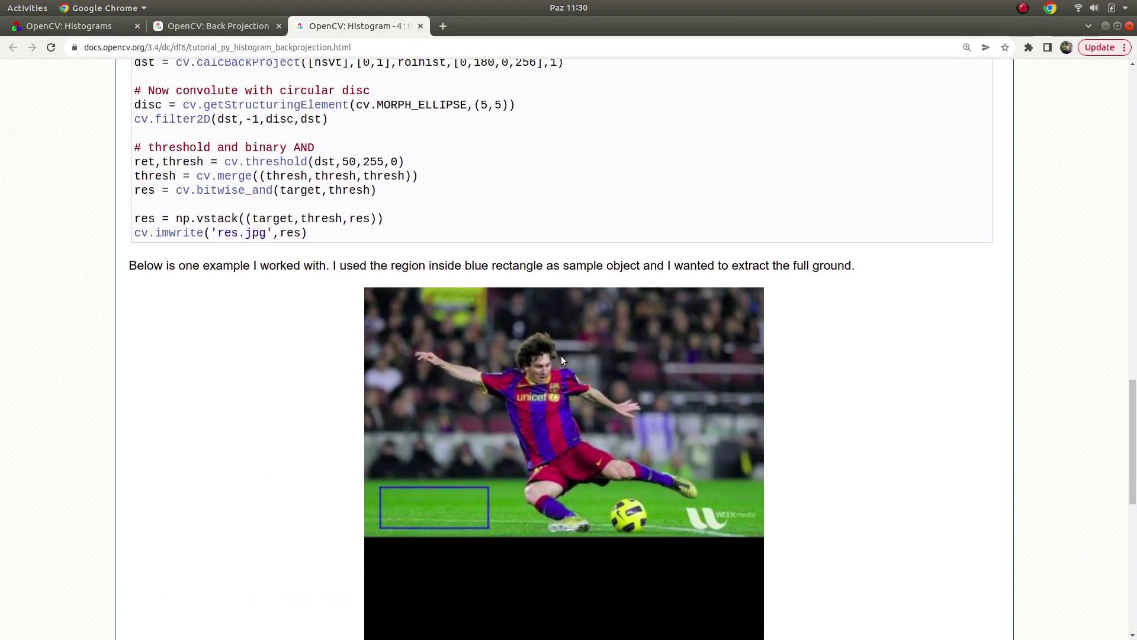
scroll(560, 355, "down", 2)
scroll(560, 359, "down", 1)
scroll(639, 390, "down", 1)
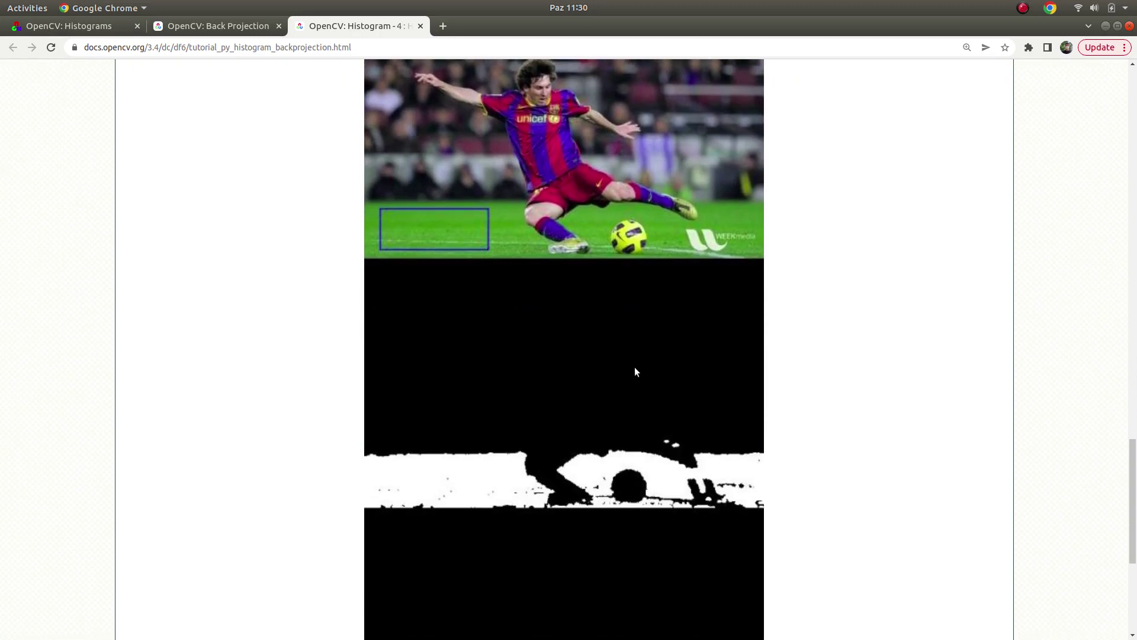
scroll(645, 353, "down", 3)
scroll(593, 402, "down", 3)
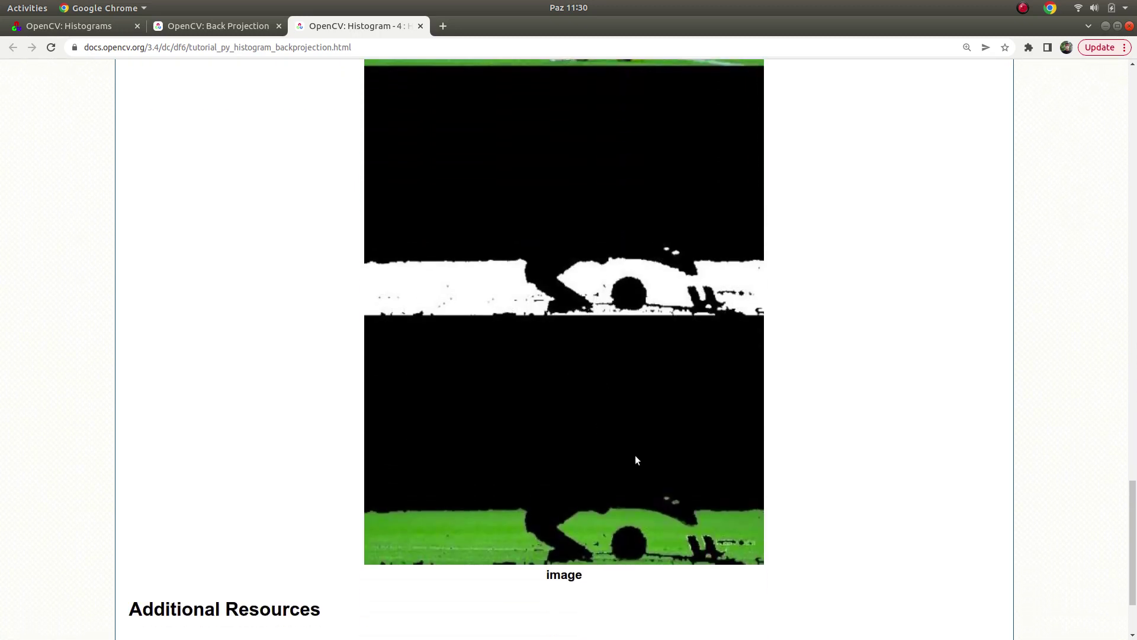
scroll(552, 279, "up", 3)
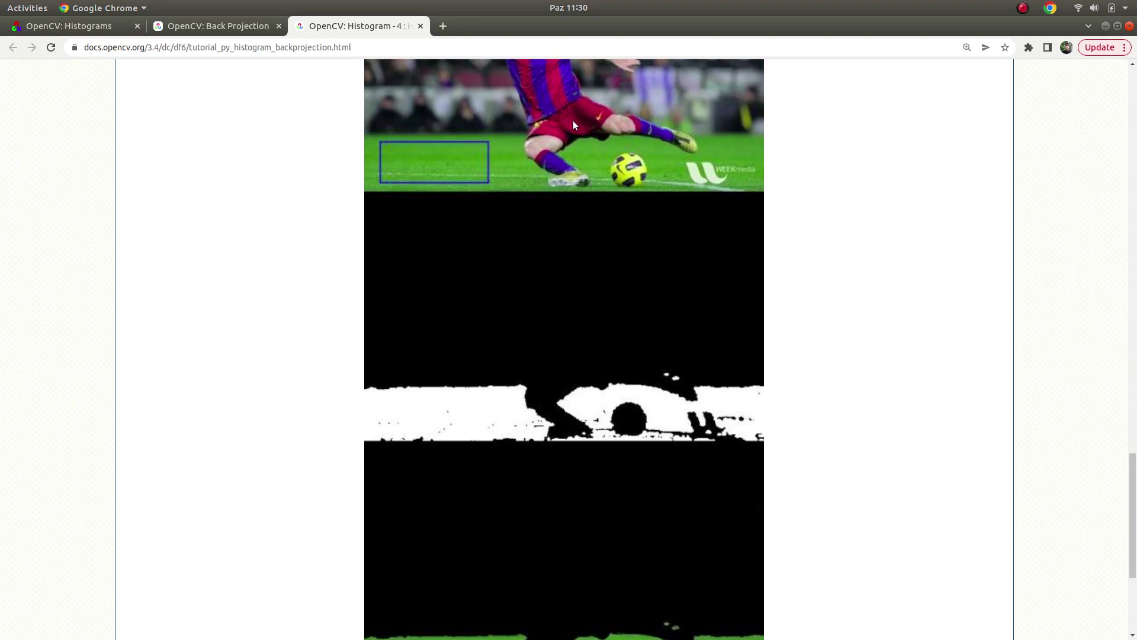
scroll(691, 421, "up", 1)
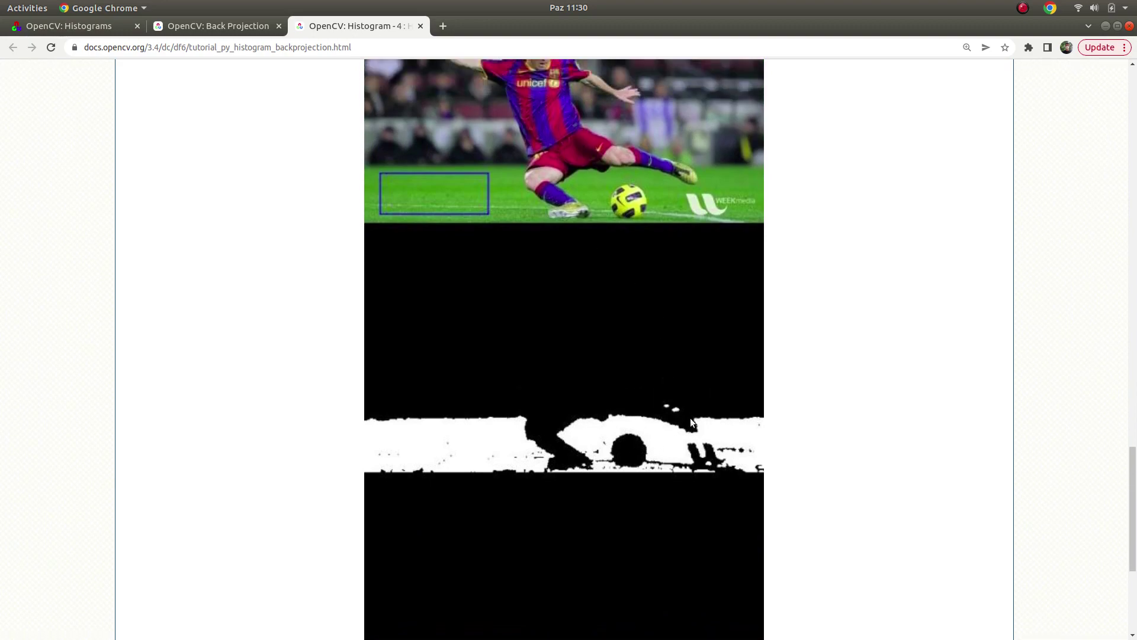
scroll(632, 448, "up", 2)
scroll(572, 409, "up", 2)
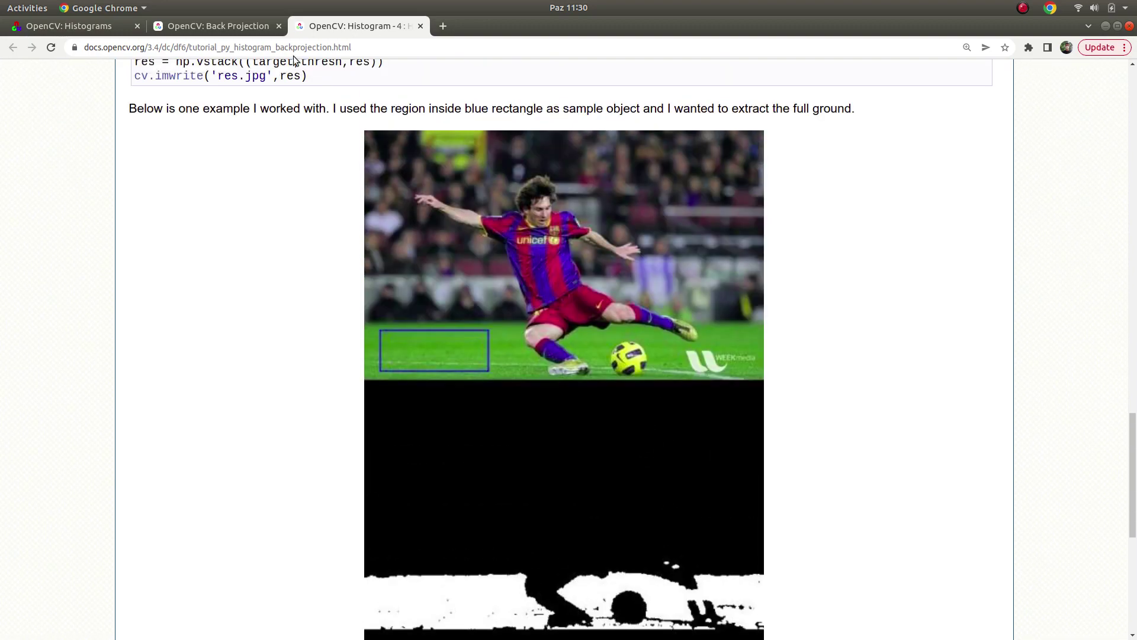
scroll(444, 267, "up", 2)
scroll(351, 205, "up", 5)
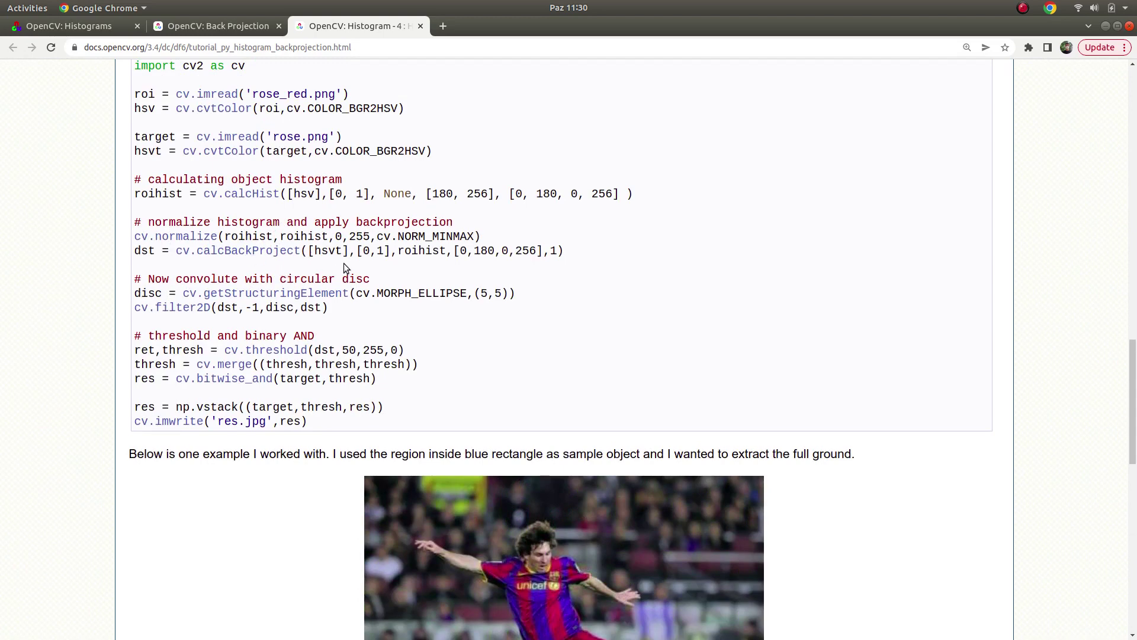
triple_click(411, 250)
left_click(210, 28)
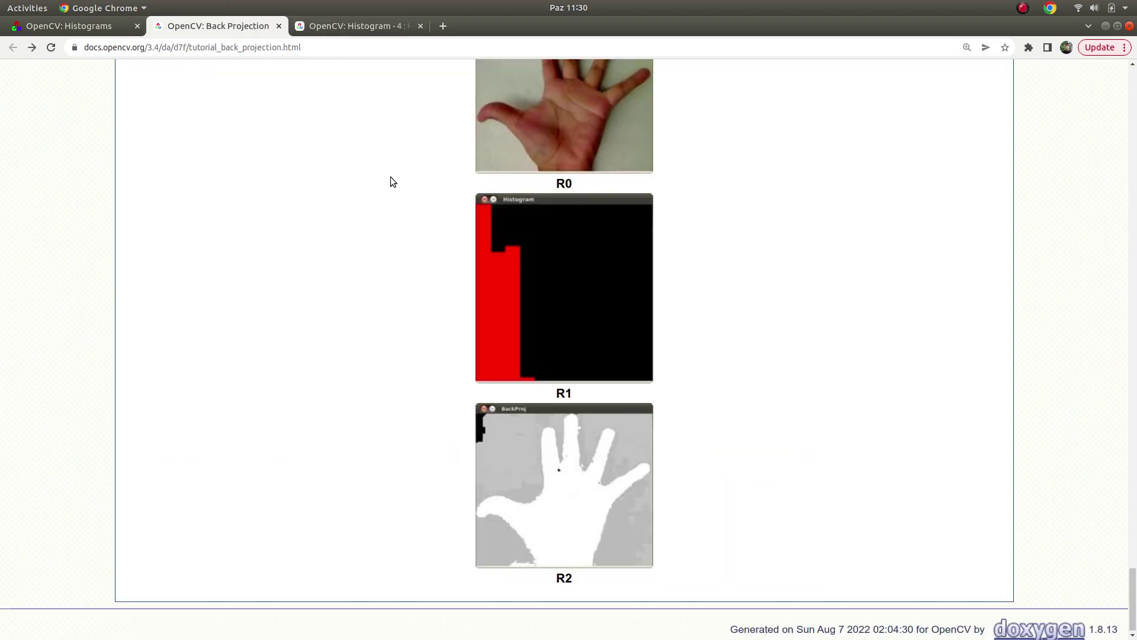
Change the imread path from apples.jpeg to lena.jpg, run it, and close the windows.
left_click(1106, 26)
scroll(611, 350, "up", 4)
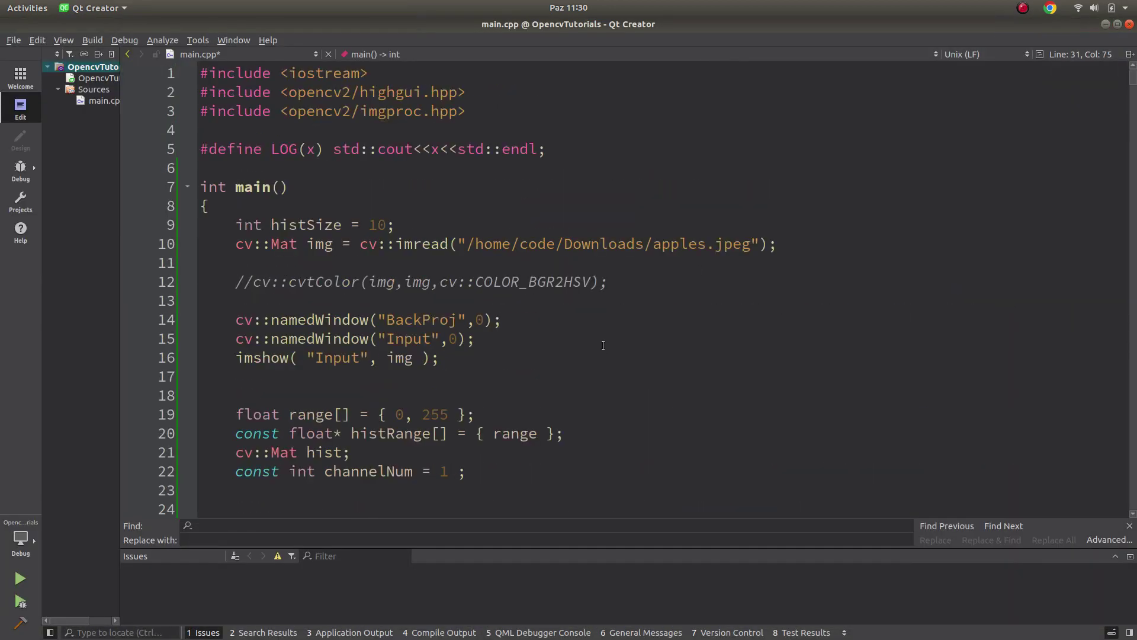
double_click(695, 244)
type("lena")
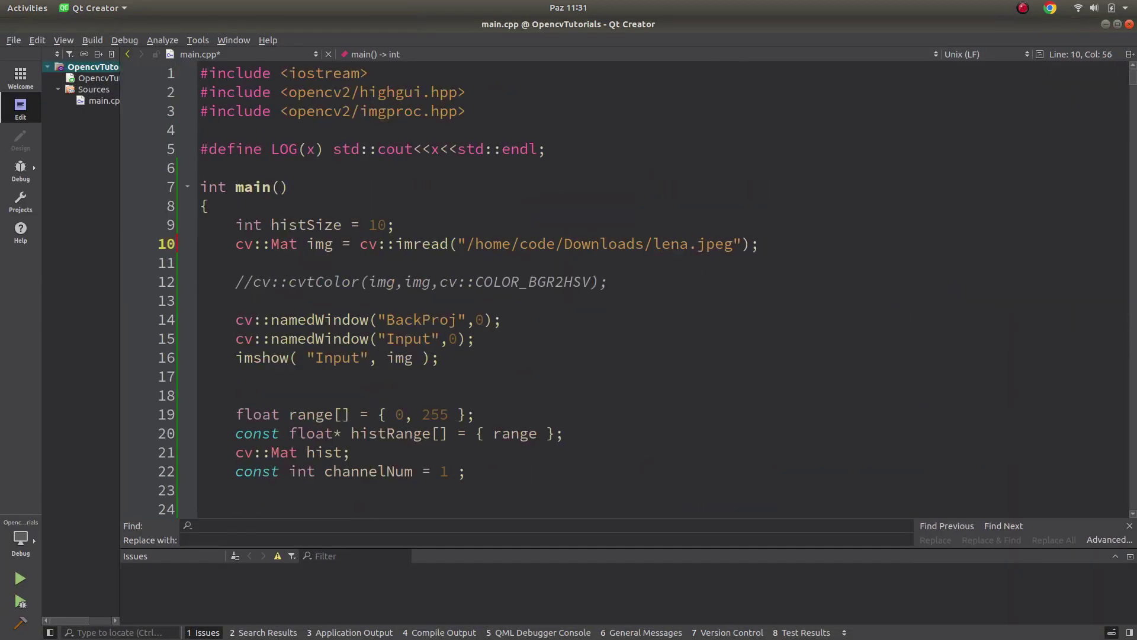
left_click(716, 246)
key("Delete")
key("ctrl+r")
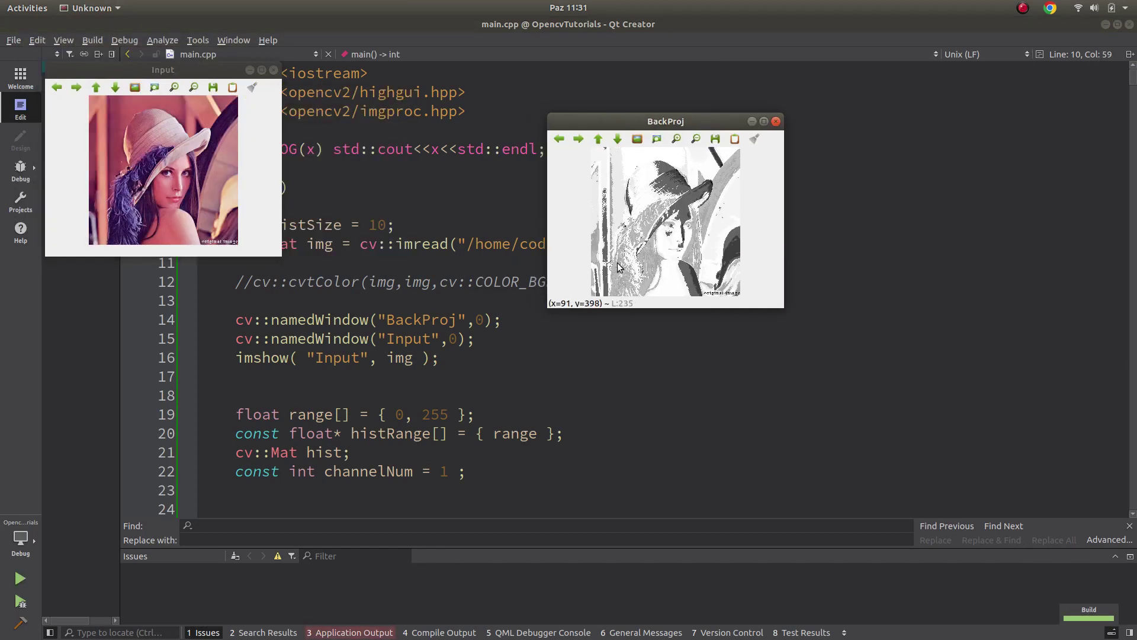
key("Escape")
scroll(507, 267, "down", 5)
scroll(507, 267, "up", 2)
Set channelNum on line 22 to 2, rerun, and close both image windows.
left_click(441, 299)
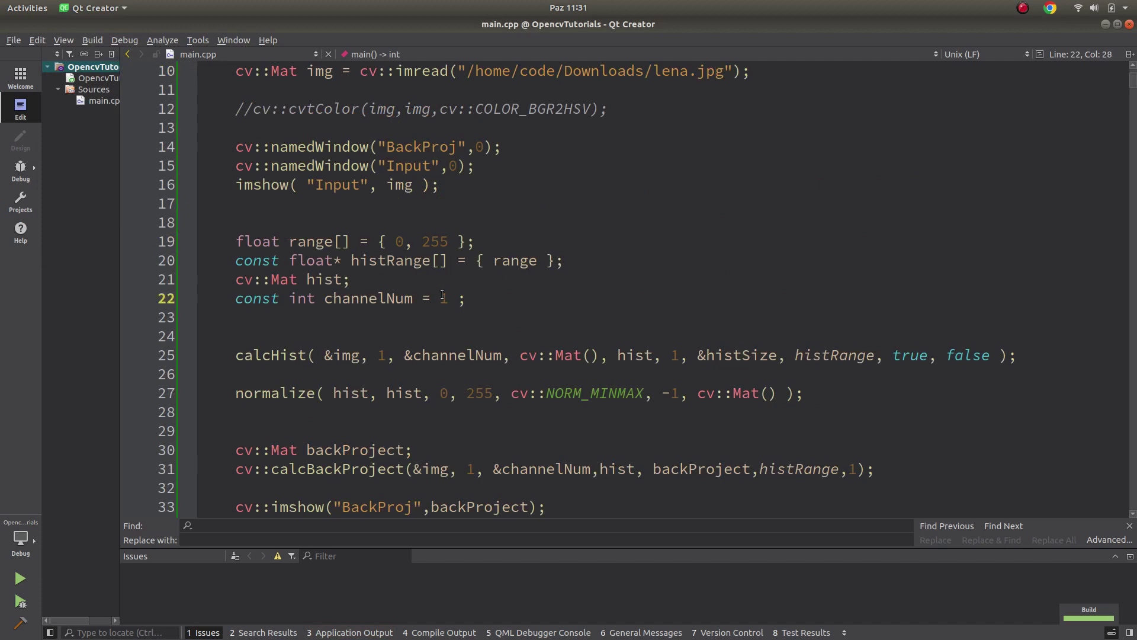
double_click(443, 299)
type("2")
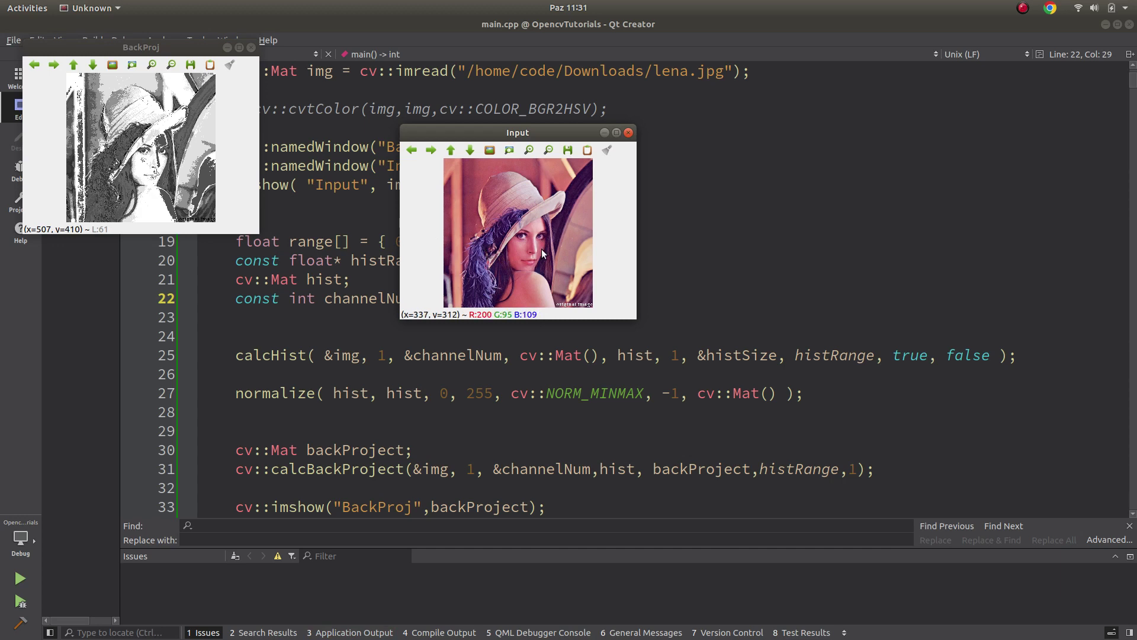
key("Escape")
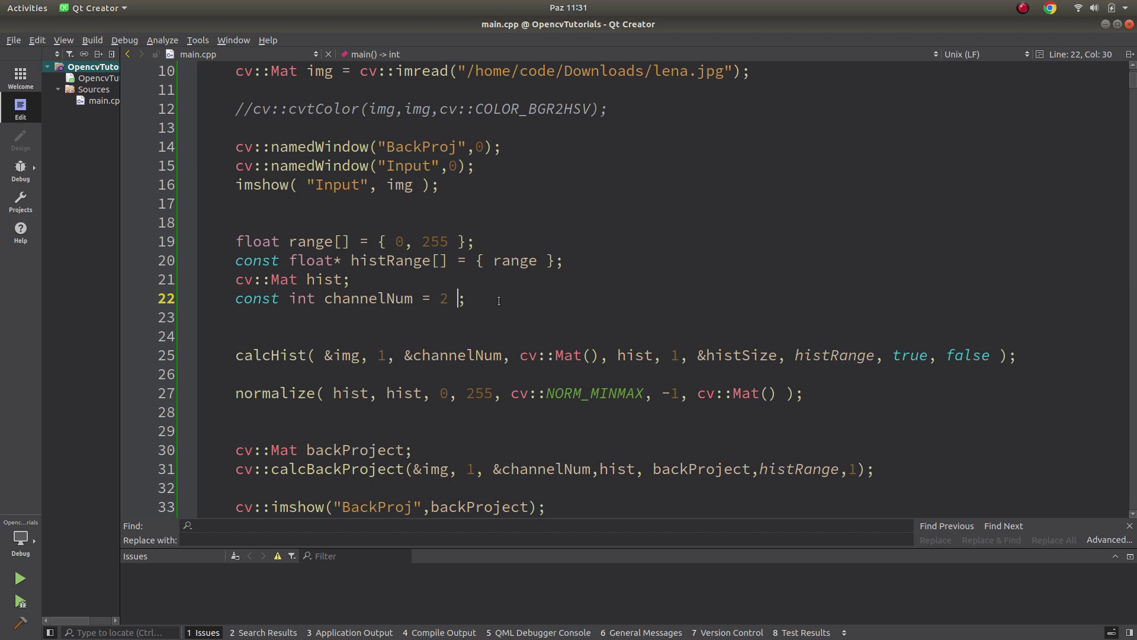
scroll(498, 300, "up", 1)
scroll(498, 301, "up", 1)
scroll(499, 300, "up", 1)
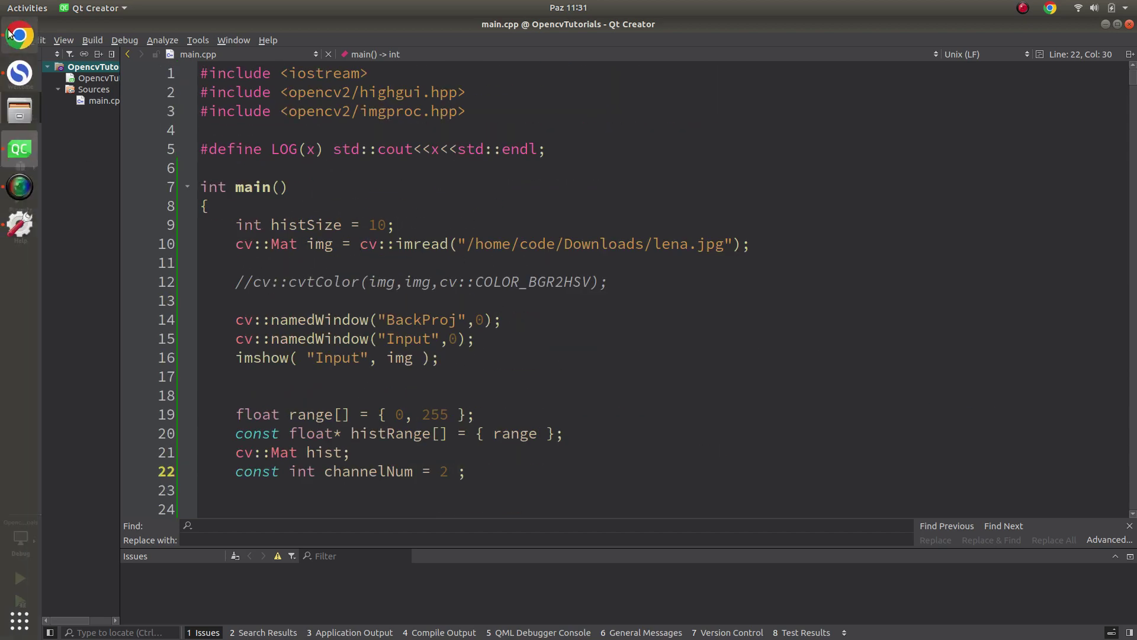
Review the tutorial's main() in Chrome, highlighting HSV in its cvtColor call, then minimize Chrome.
left_click(18, 36)
scroll(385, 211, "up", 5)
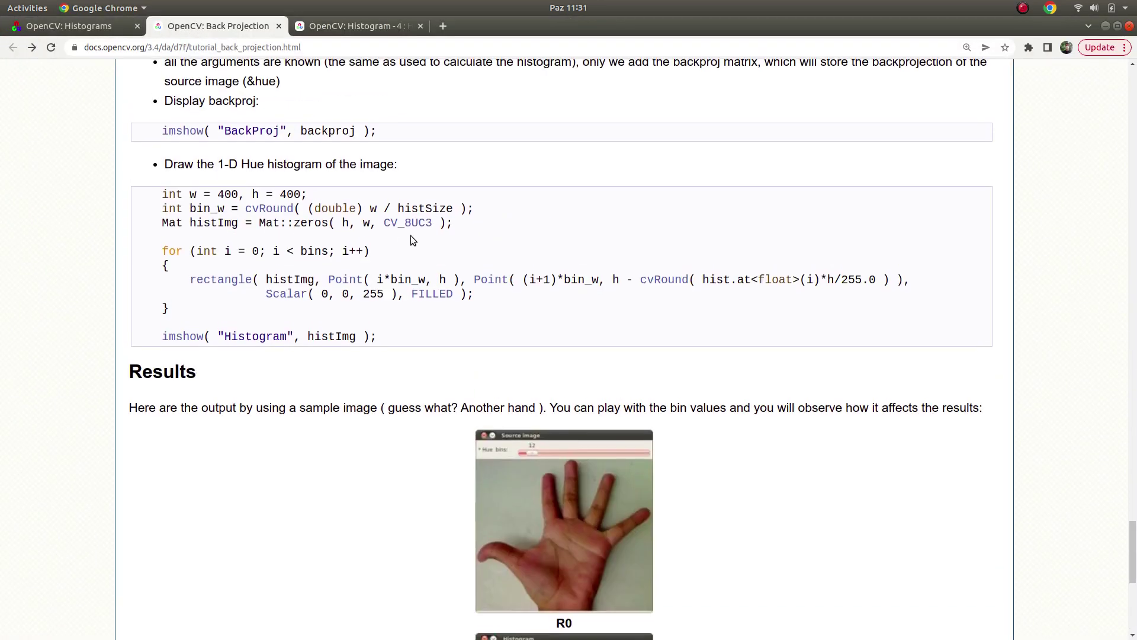
scroll(411, 238, "up", 5)
scroll(405, 242, "up", 5)
scroll(402, 247, "up", 5)
scroll(414, 258, "up", 3)
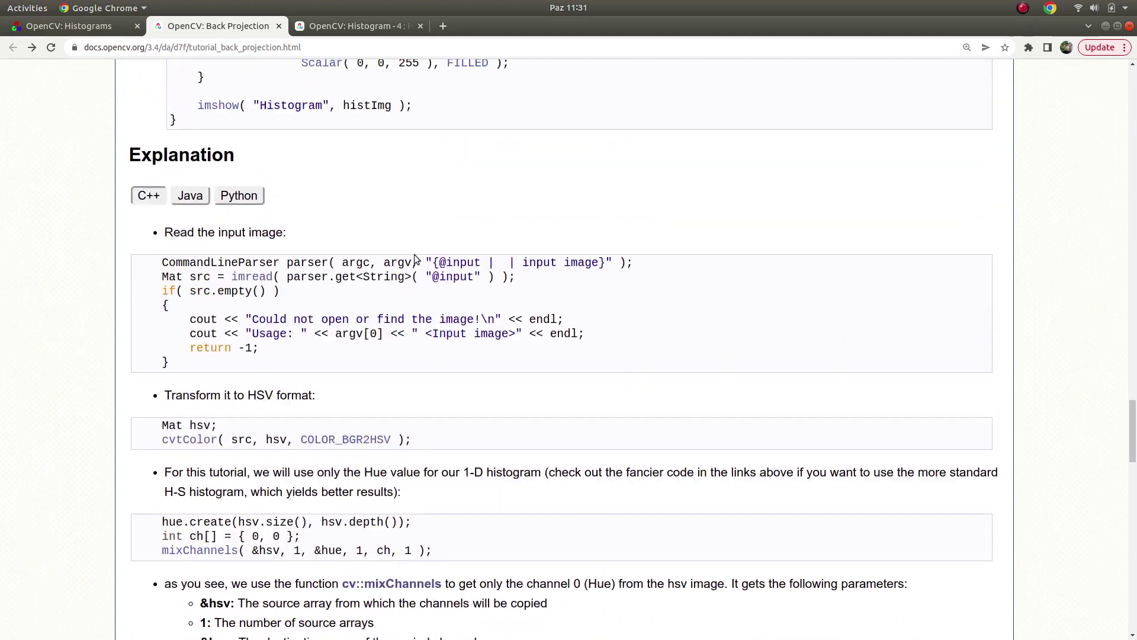
scroll(414, 257, "up", 6)
scroll(428, 253, "up", 4)
scroll(429, 262, "up", 3)
scroll(426, 265, "up", 3)
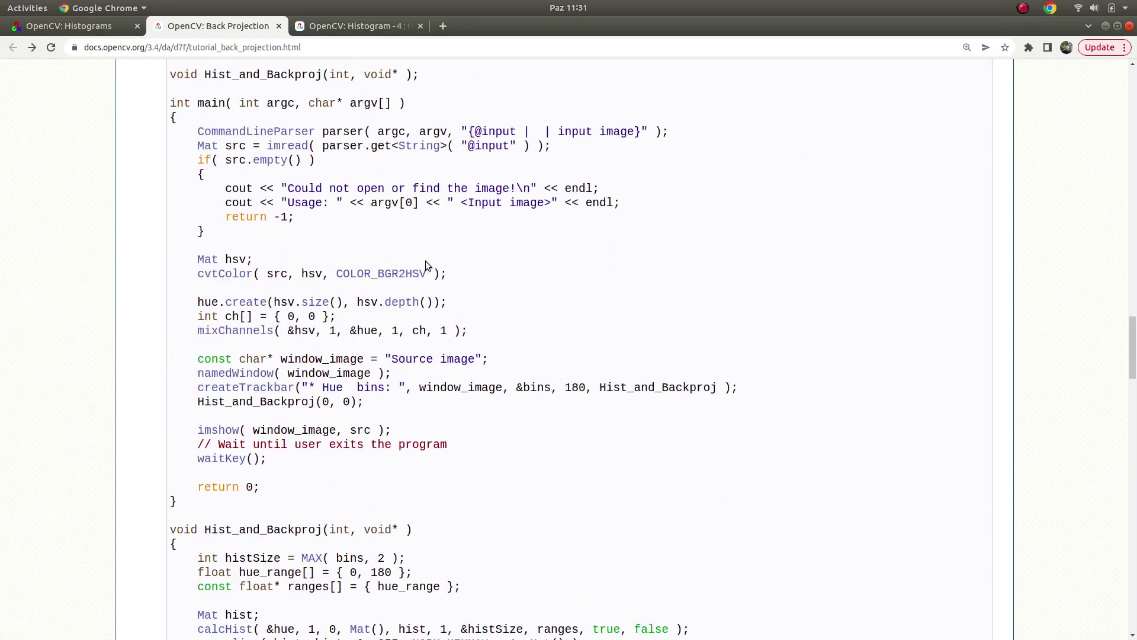
scroll(426, 265, "up", 3)
scroll(459, 335, "down", 2)
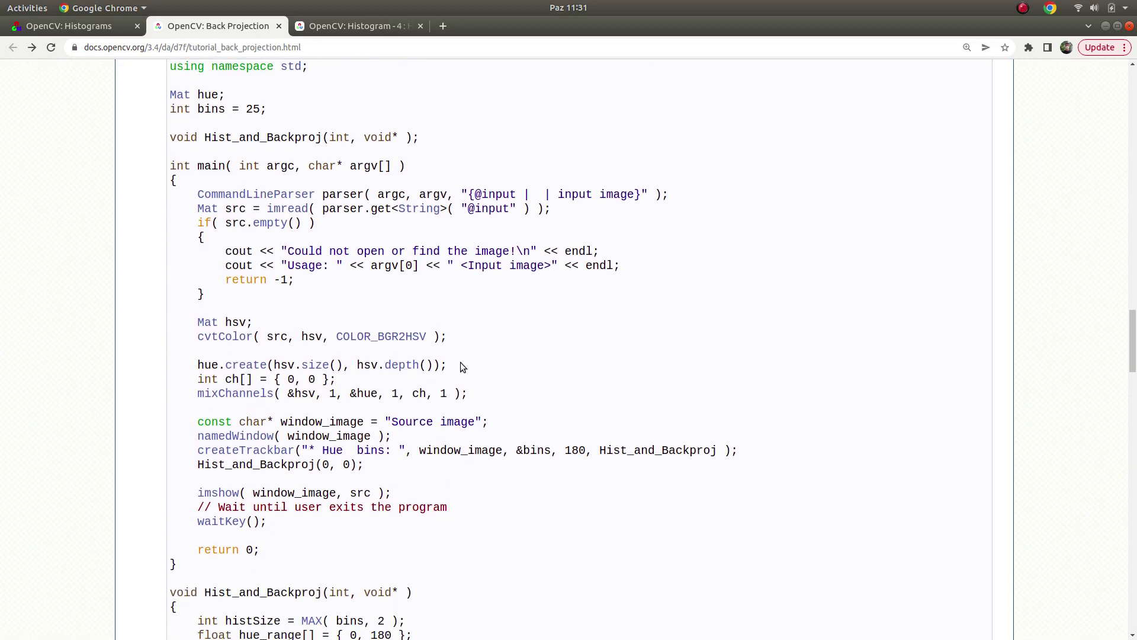
left_click_drag(433, 337, 406, 337)
left_click(1108, 26)
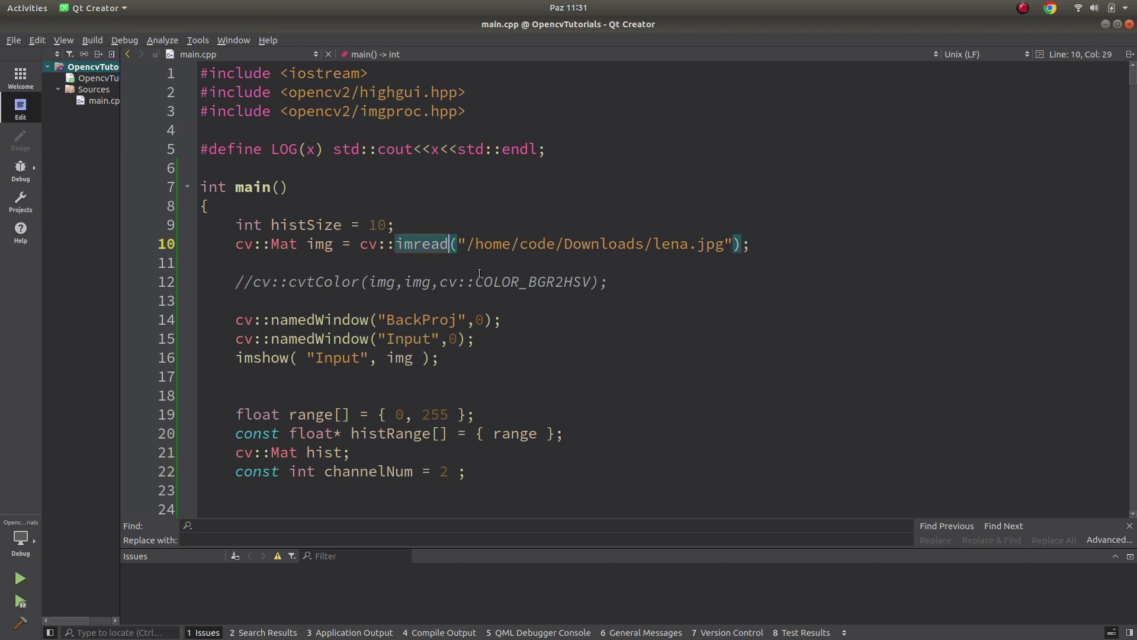
Uncomment the cv::cvtColor COLOR_BGR2HSV conversion on line 12.
double_click(510, 282)
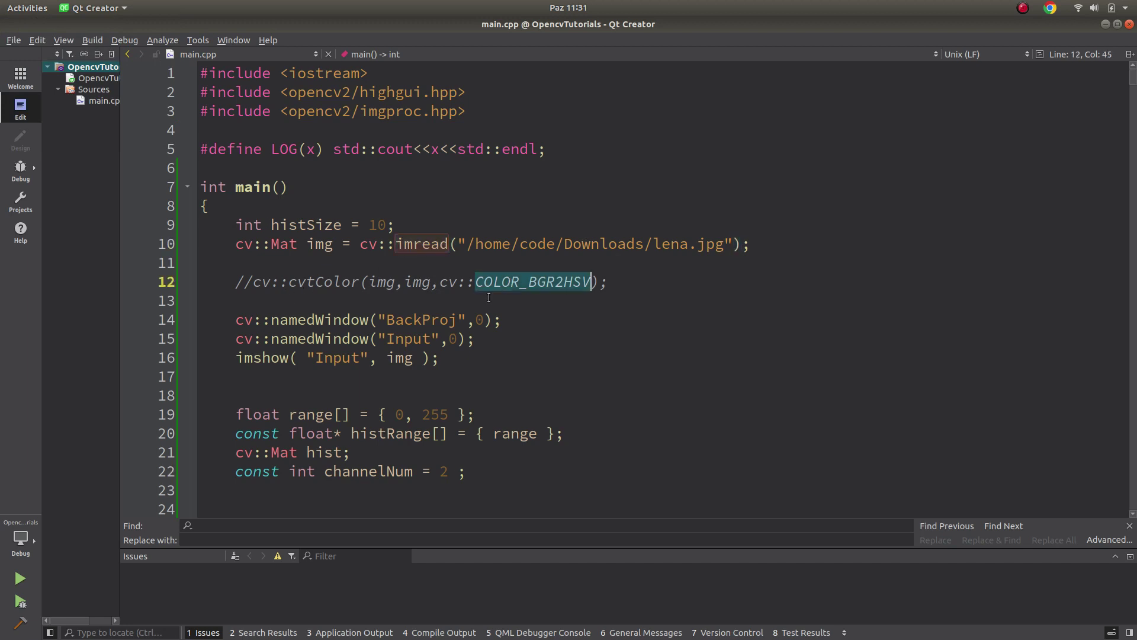
left_click(254, 282)
key("BackSpace")
key("BackSpace")
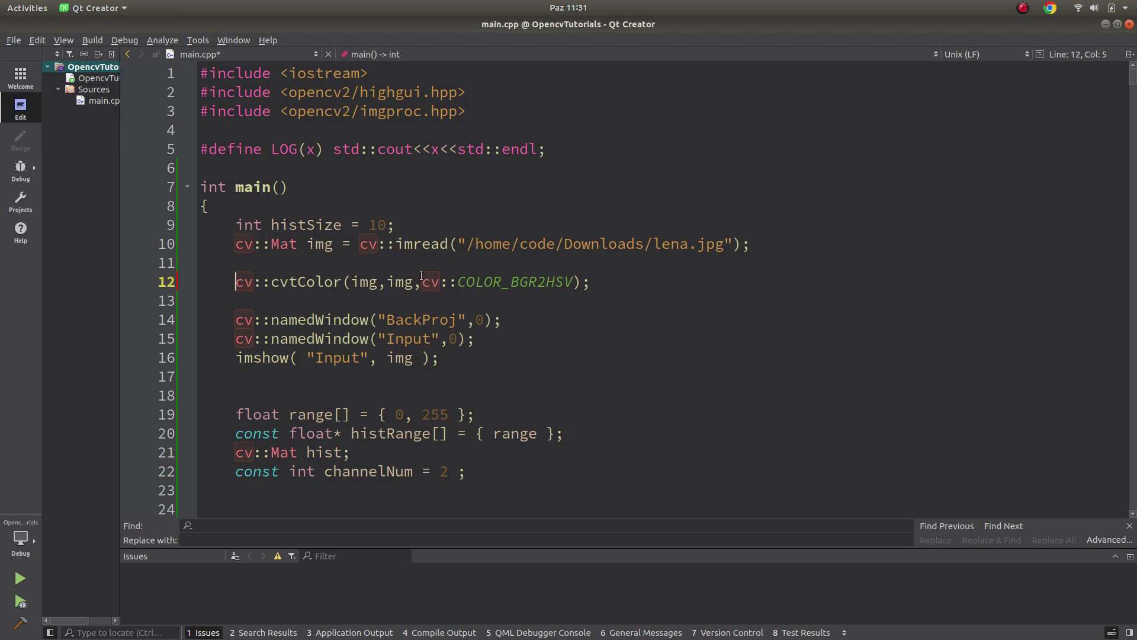
triple_click(415, 282)
left_click(336, 282)
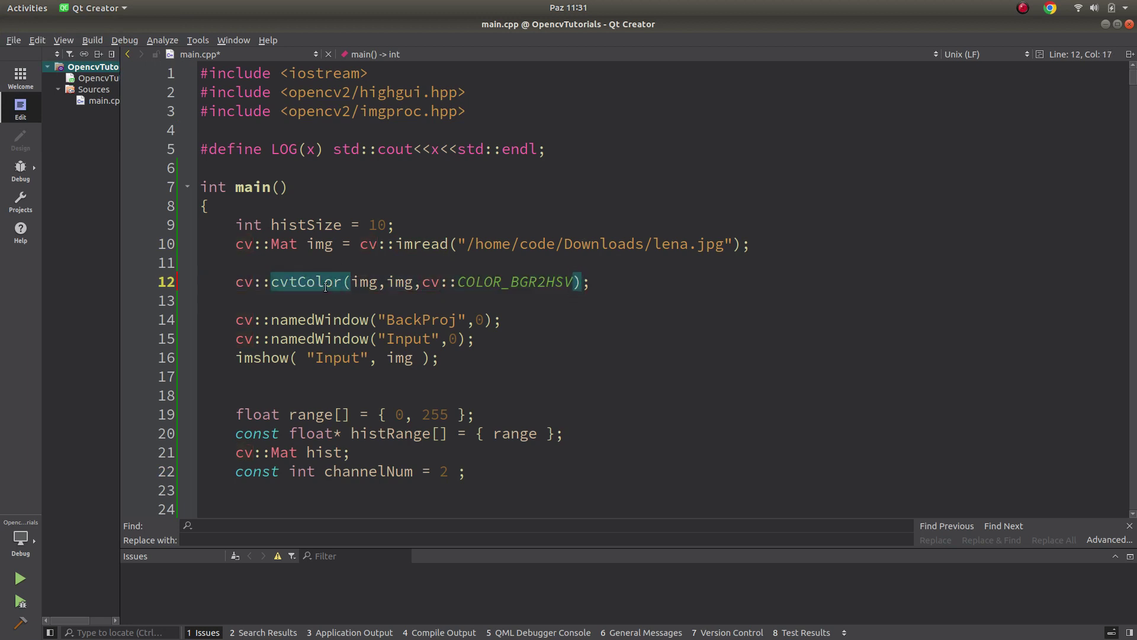
left_click_drag(510, 282, 576, 281)
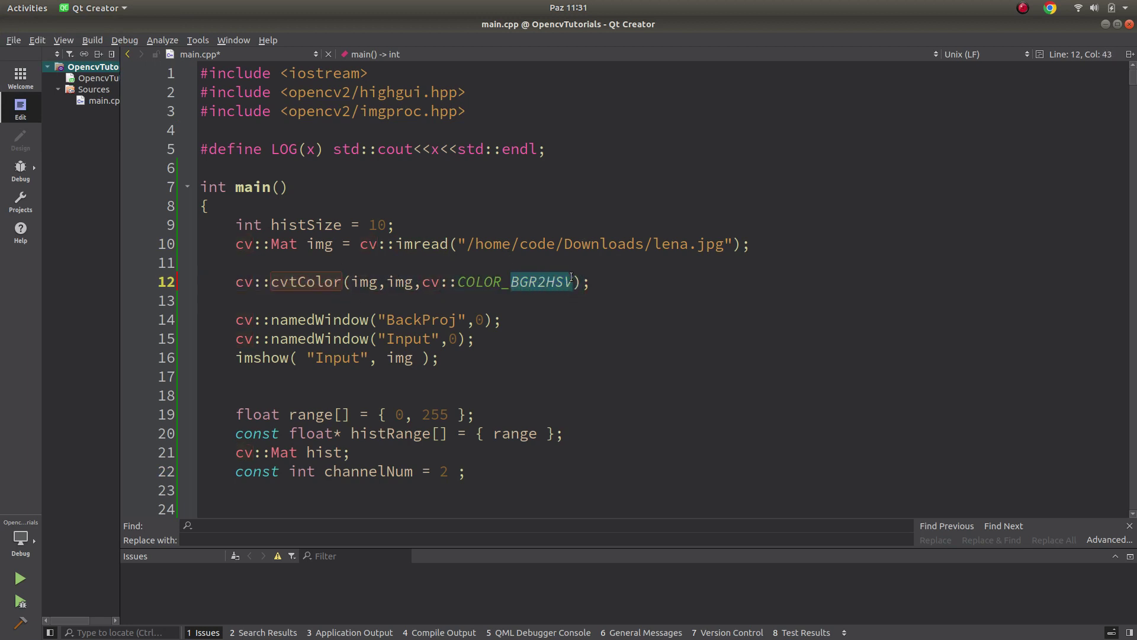
Run the program, place BackProj beside the HSV Input image, then close both windows.
left_click(20, 578)
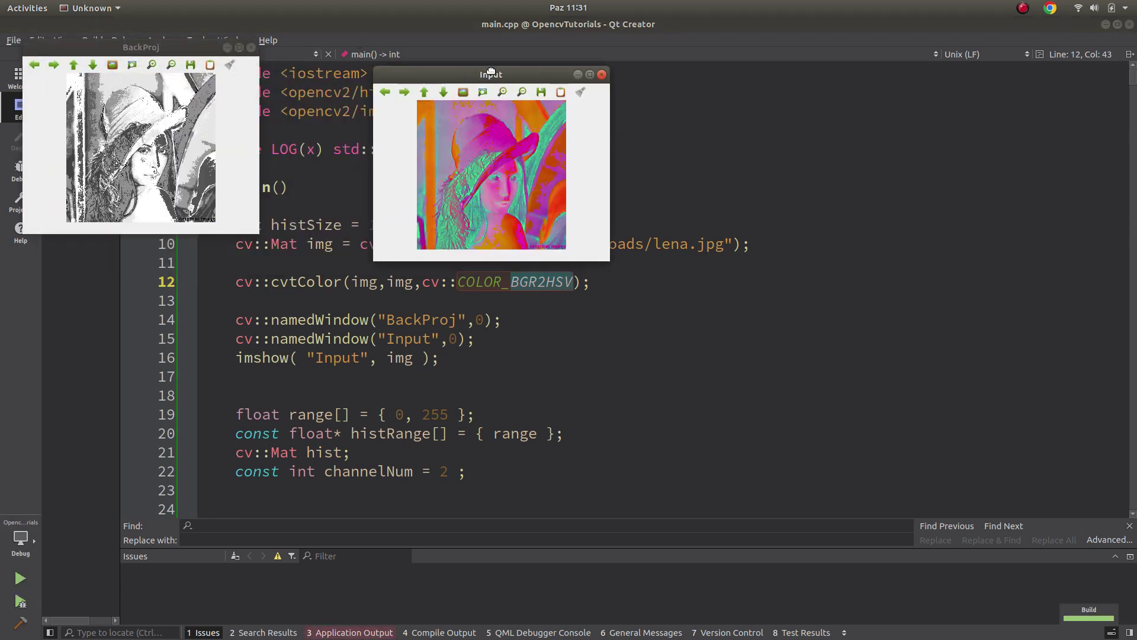
left_click_drag(191, 53, 299, 135)
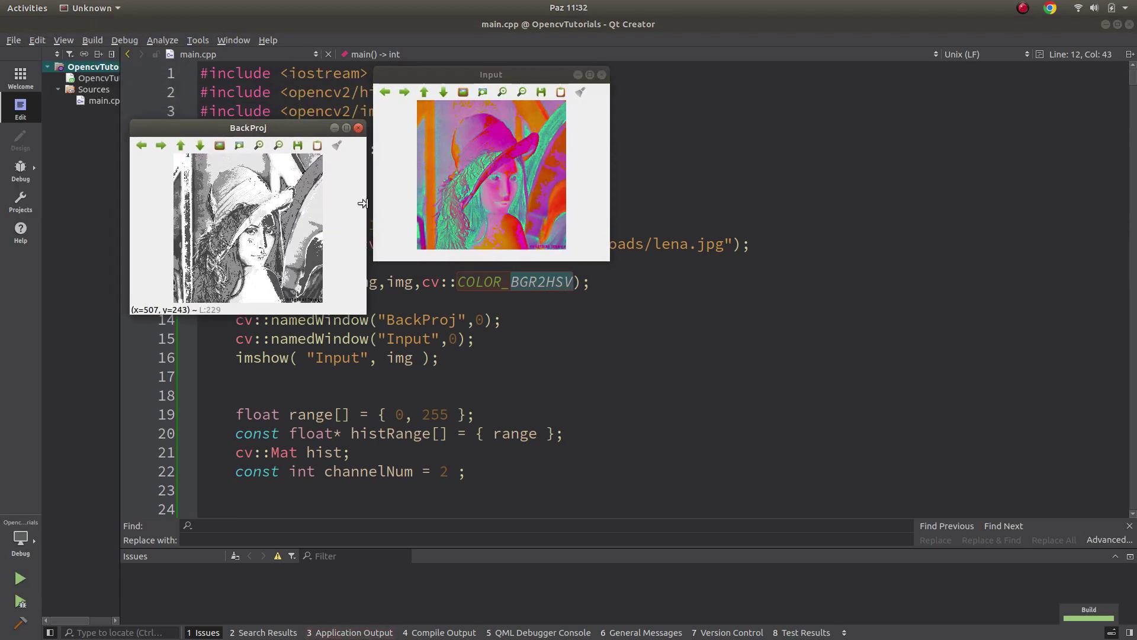
key("Escape")
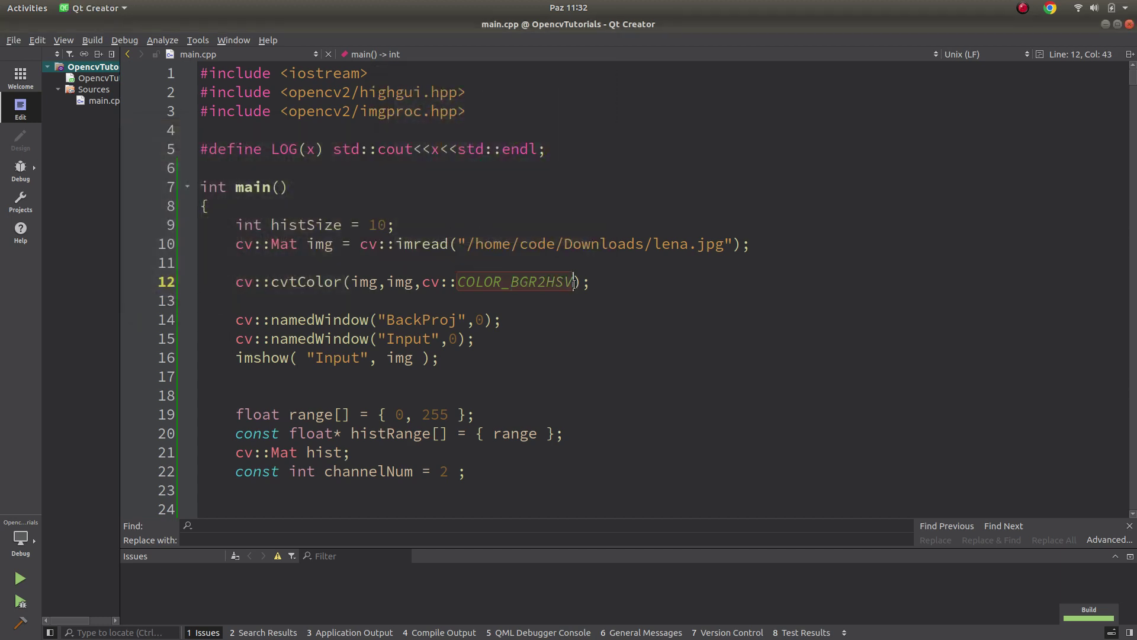
left_click_drag(576, 282, 547, 283)
scroll(576, 330, "down", 5)
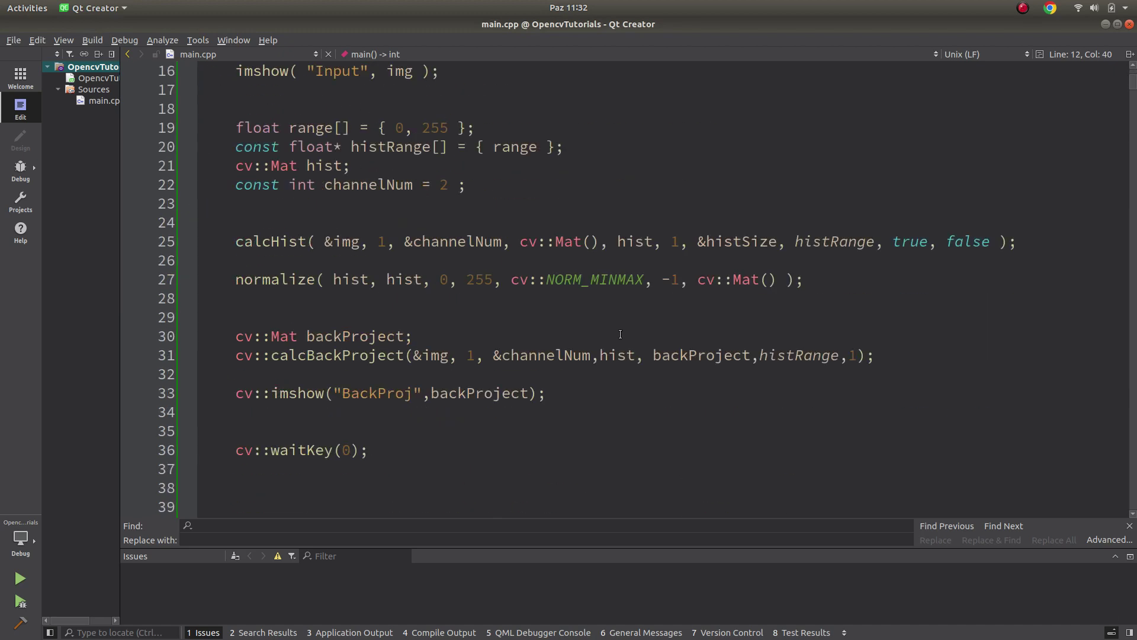
scroll(626, 318, "down", 1)
scroll(625, 318, "up", 1)
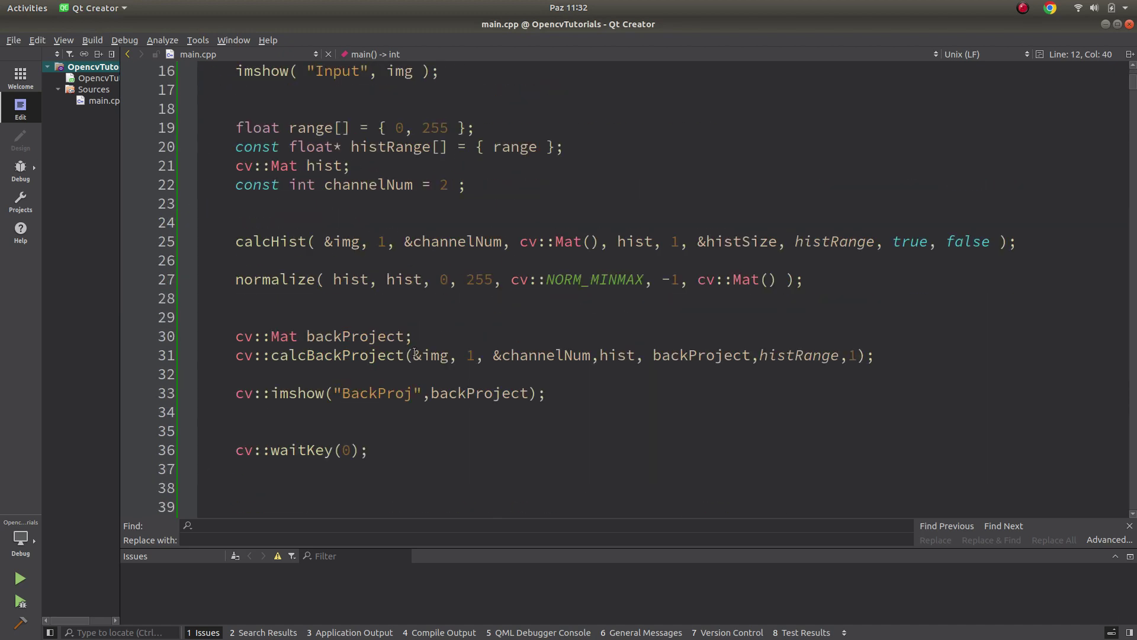
double_click(348, 357)
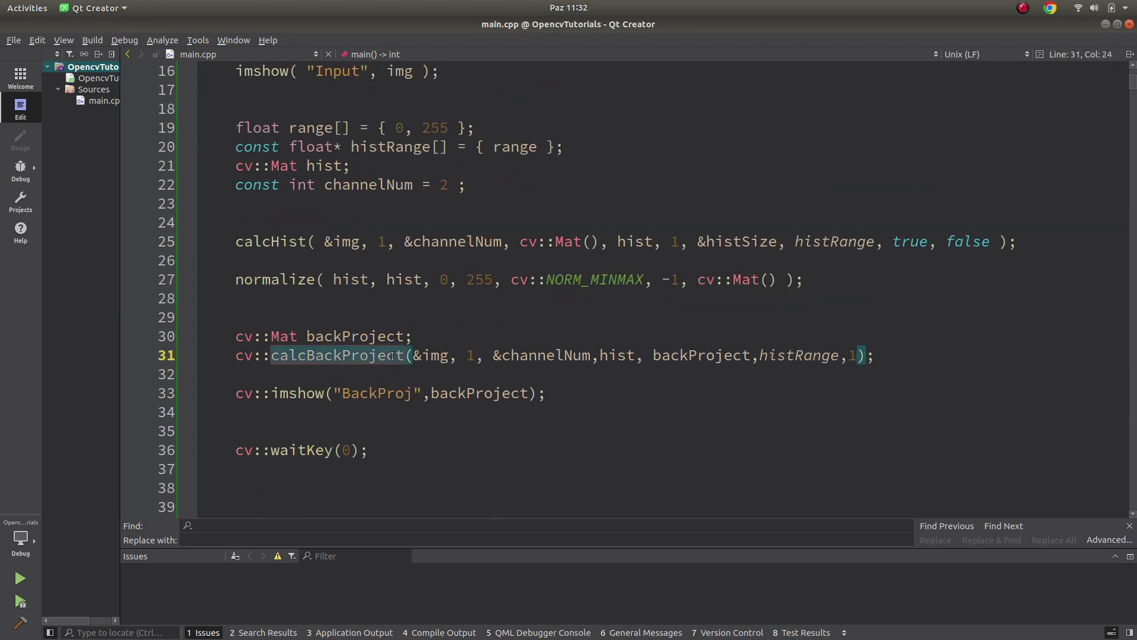